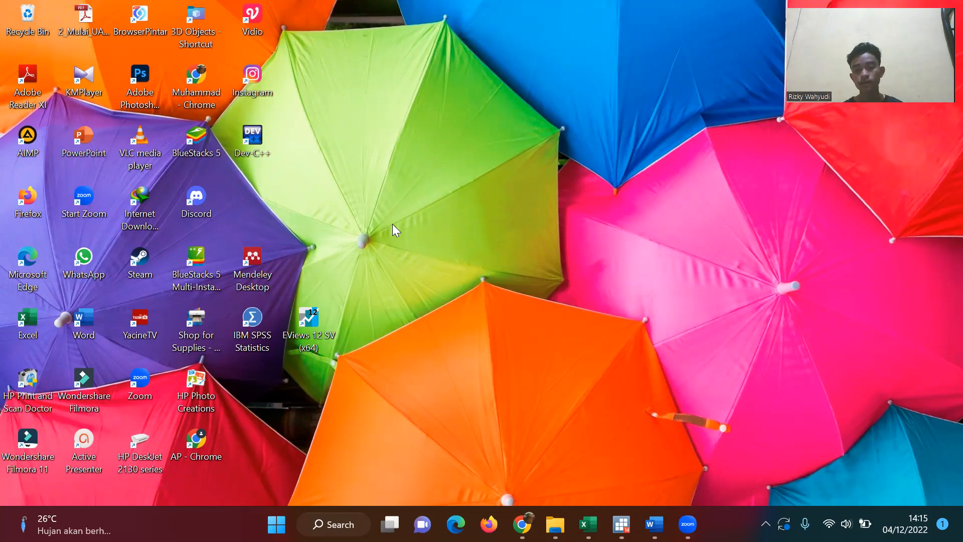
Switch to the Excel workbook and examine the year, Y and X1 to X4 data columns on Sheet1.
click(588, 524)
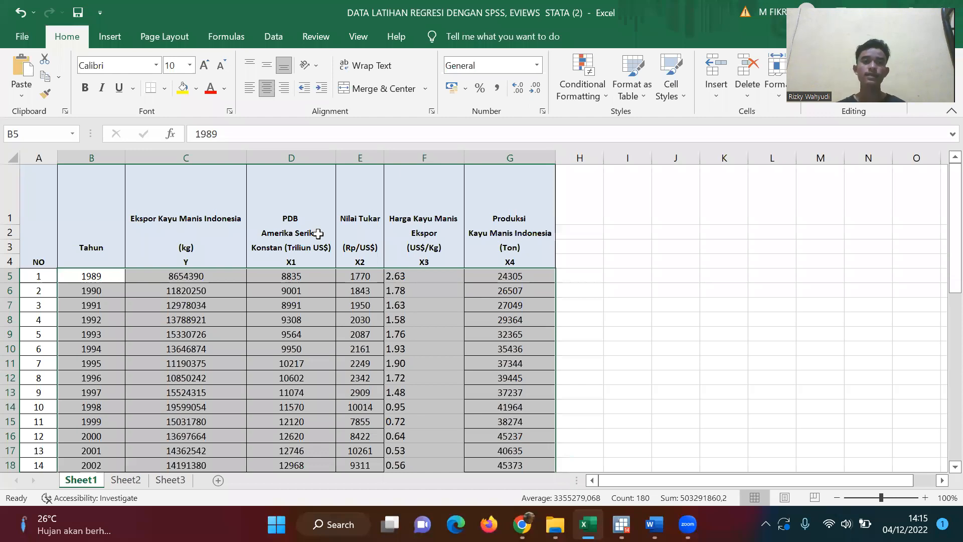
drag(168, 274, 458, 465)
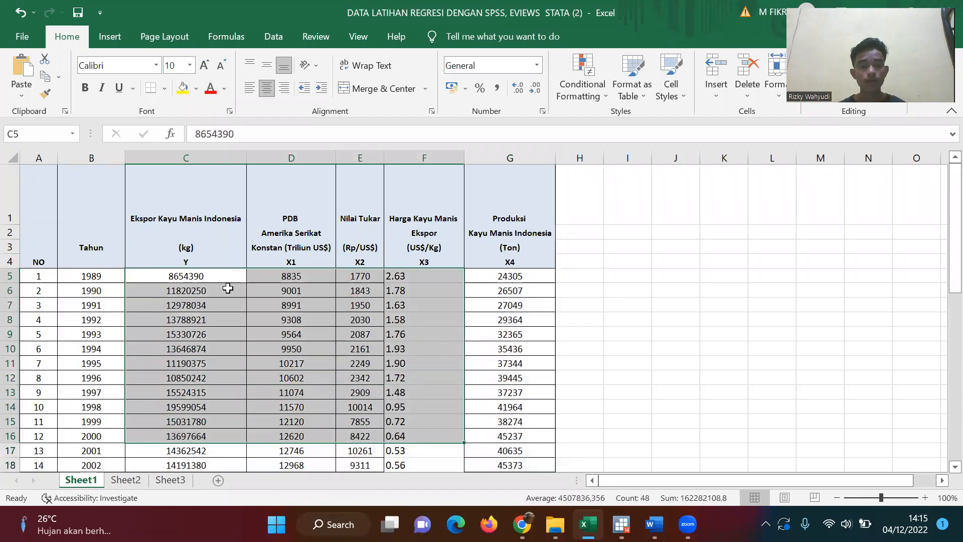
click(228, 288)
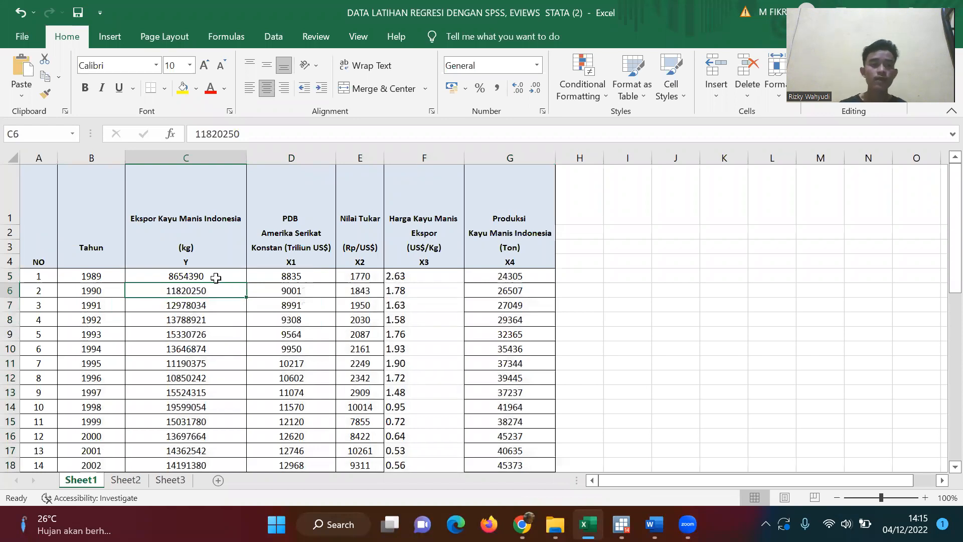
click(216, 276)
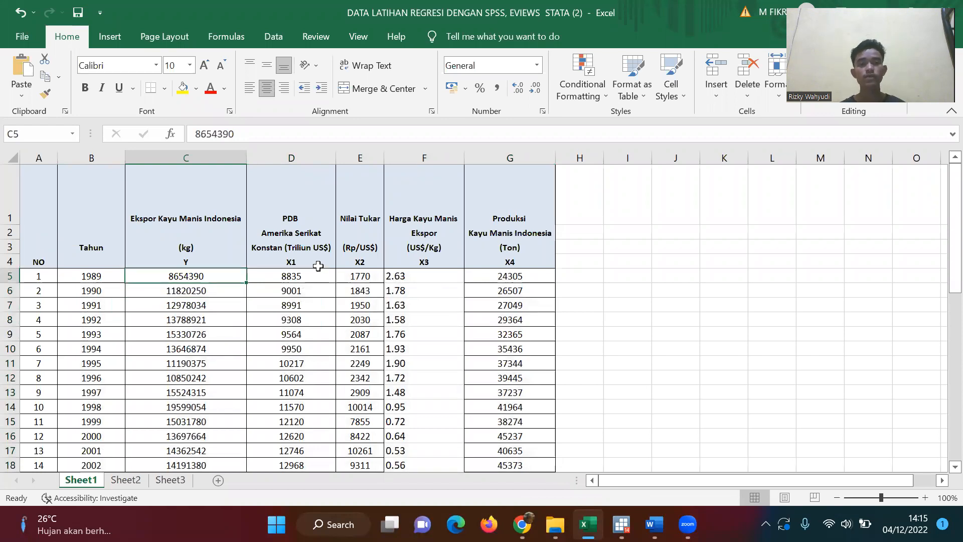
drag(289, 280, 493, 513)
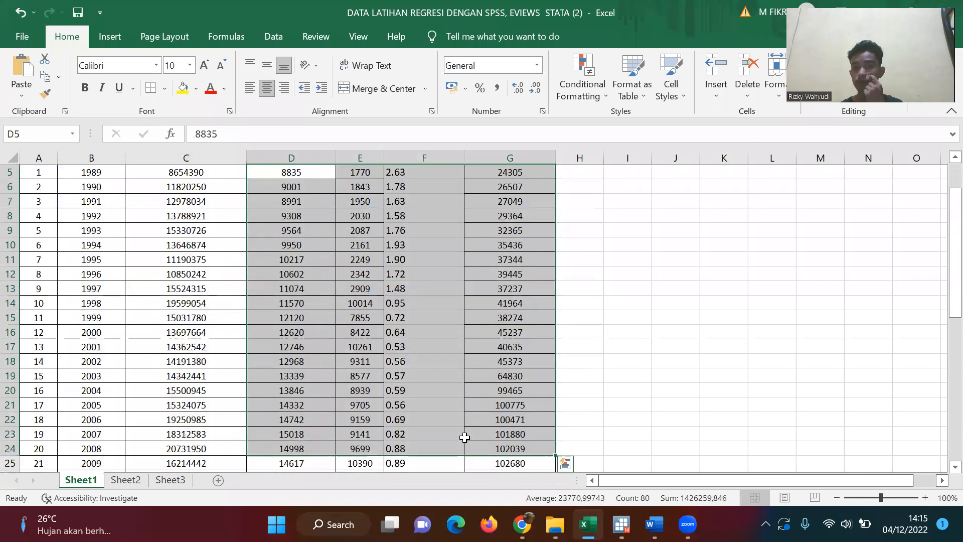
click(454, 405)
scroll(454, 400, up, 2)
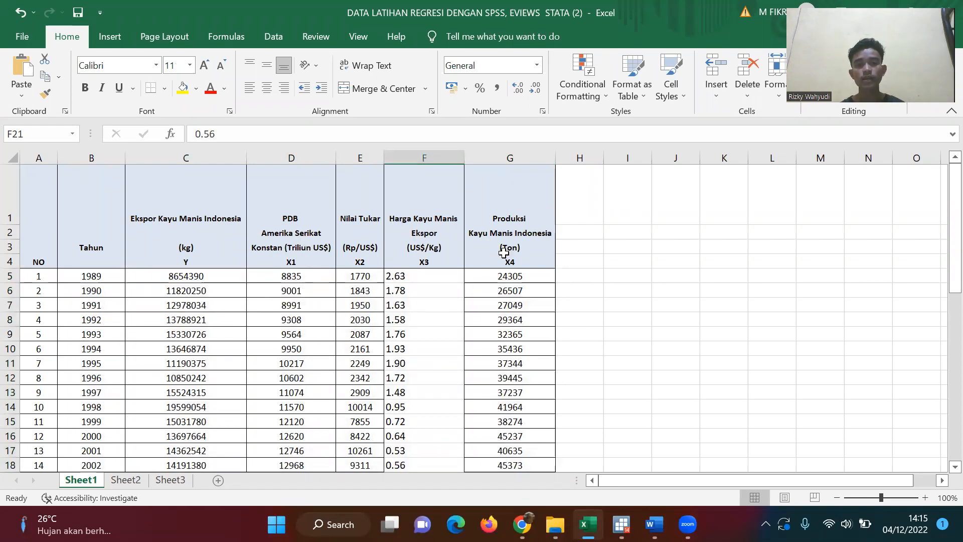
click(422, 304)
click(321, 335)
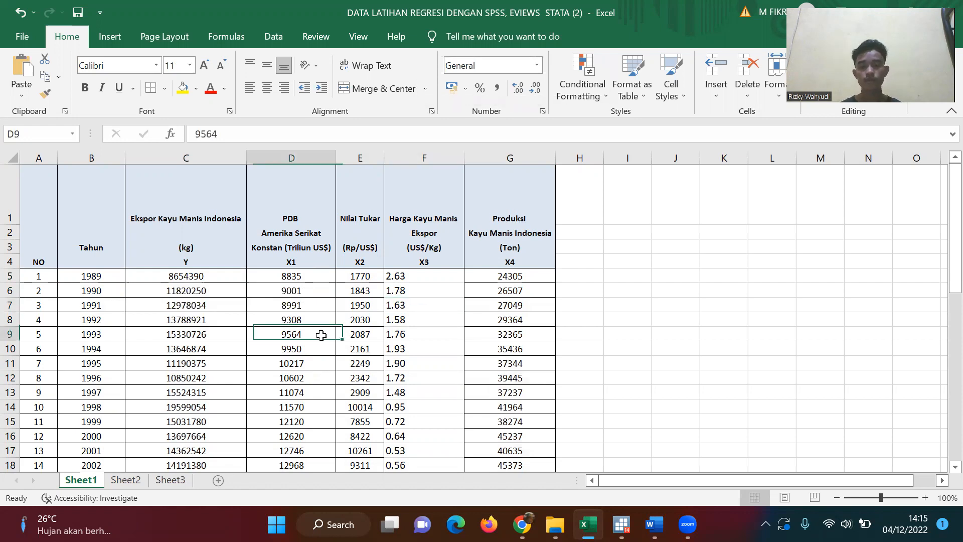
drag(321, 336, 577, 467)
Switch to Stata and open the dataset in the editable Data Editor.
click(621, 524)
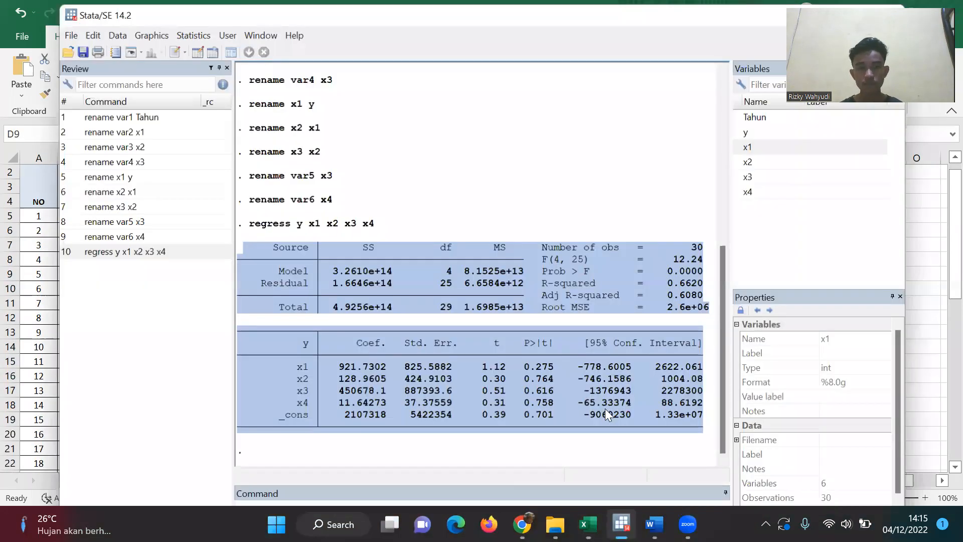
click(372, 139)
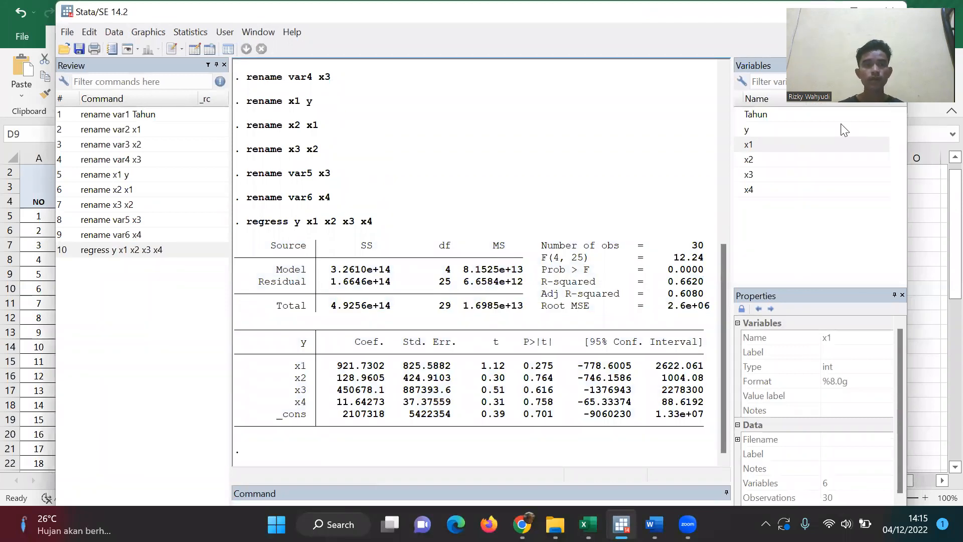
click(195, 49)
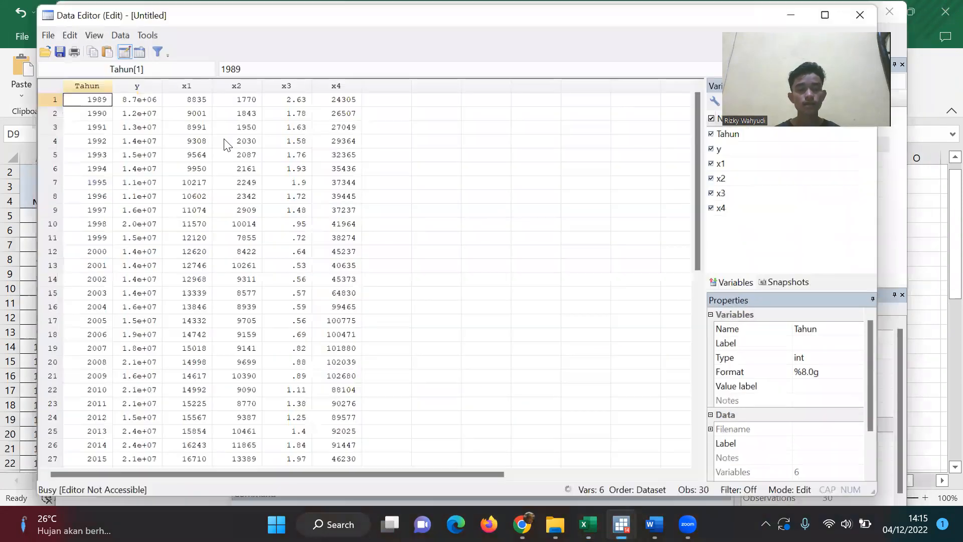
Review the Tahun, y and x1 to x4 variables and their name properties, and close the Data Editor.
click(195, 182)
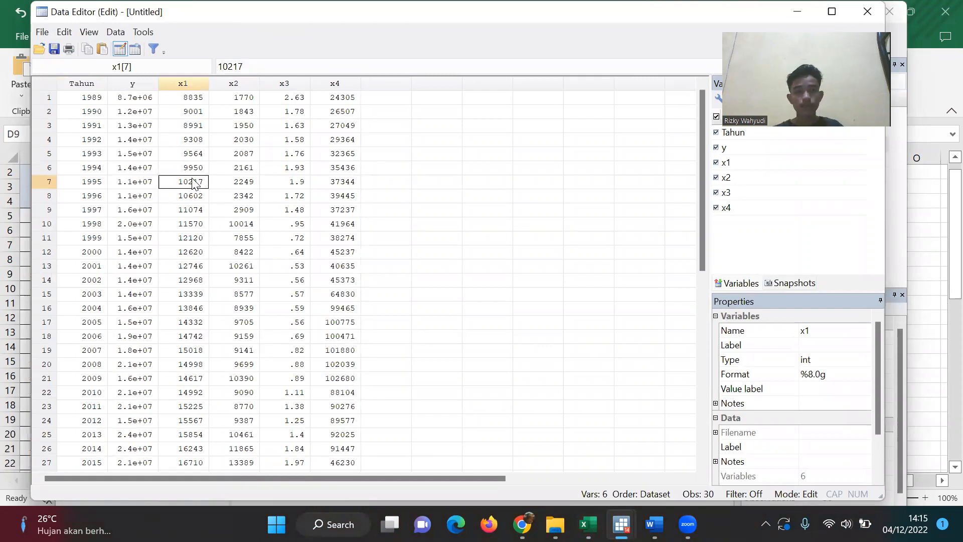
click(82, 84)
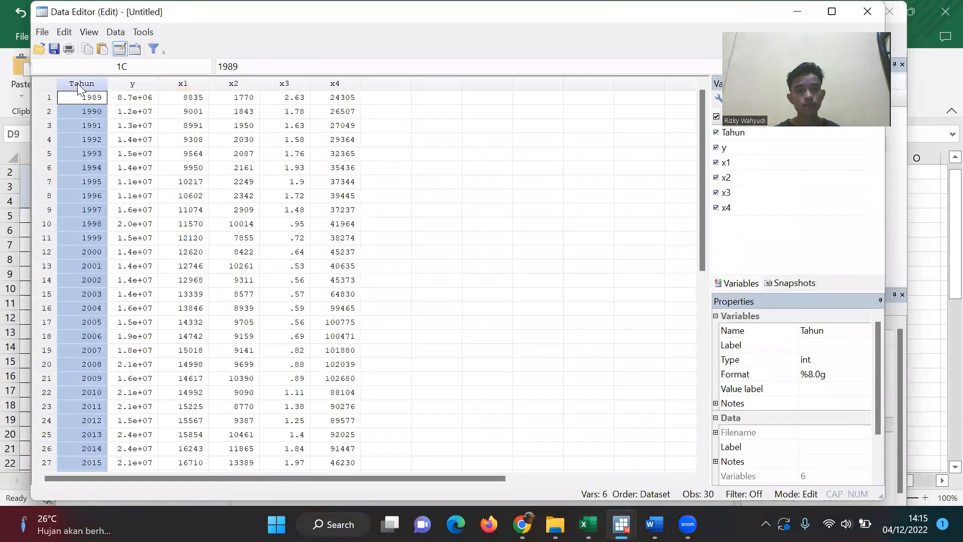
click(839, 333)
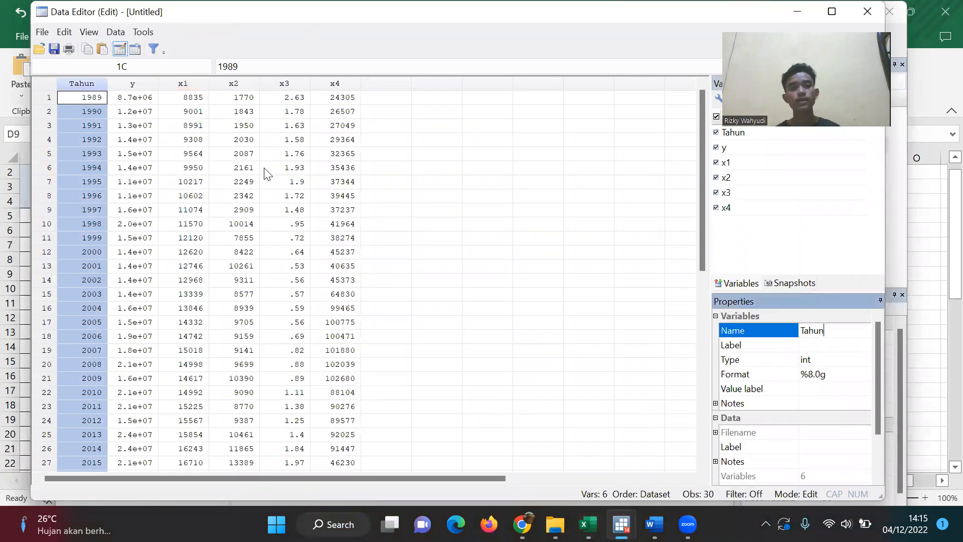
click(121, 100)
click(129, 88)
key(Right)
key(Right)
key(Right)
key(Right)
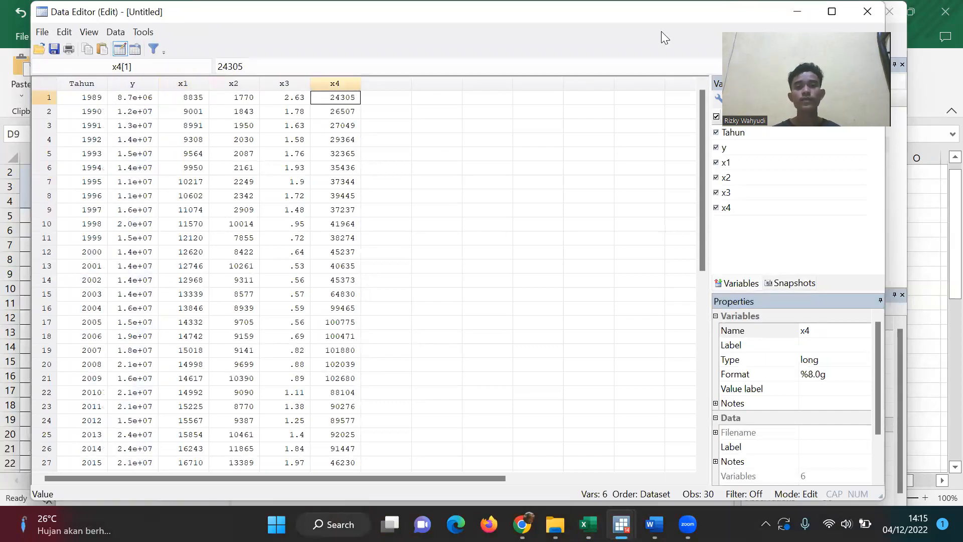
click(868, 12)
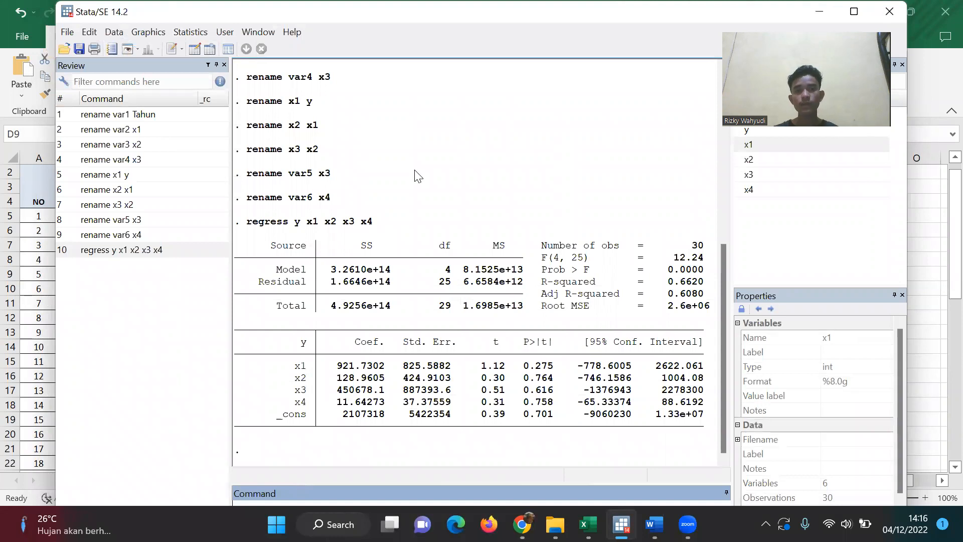
Run a linear regression with y as dependent variable and x1 x2 x3 x4 as independent variables, keeping default standard errors.
click(187, 35)
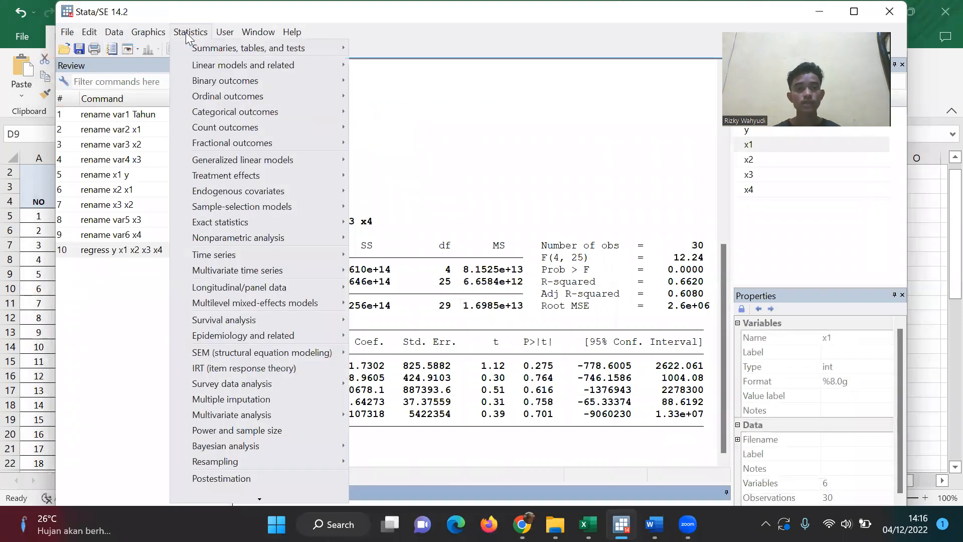
mouse_move(223, 67)
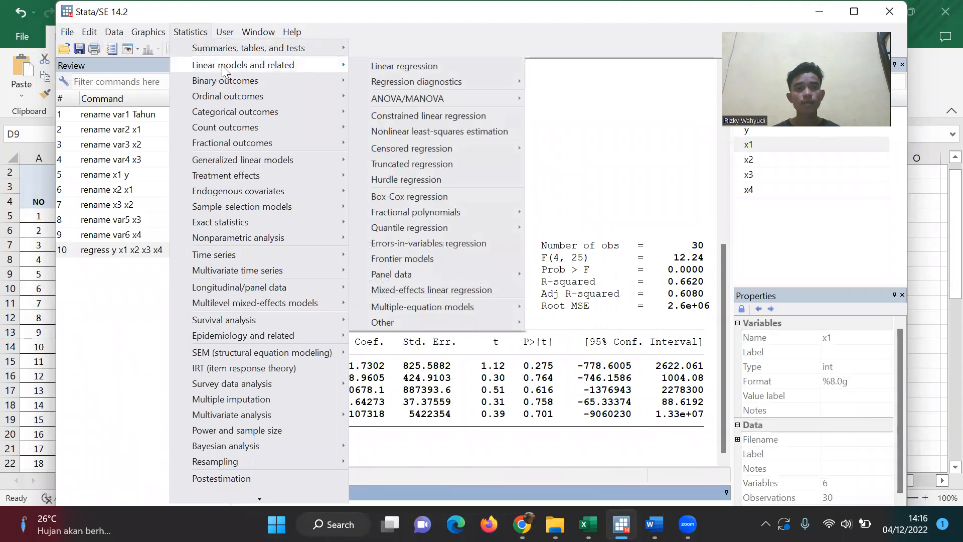
click(417, 68)
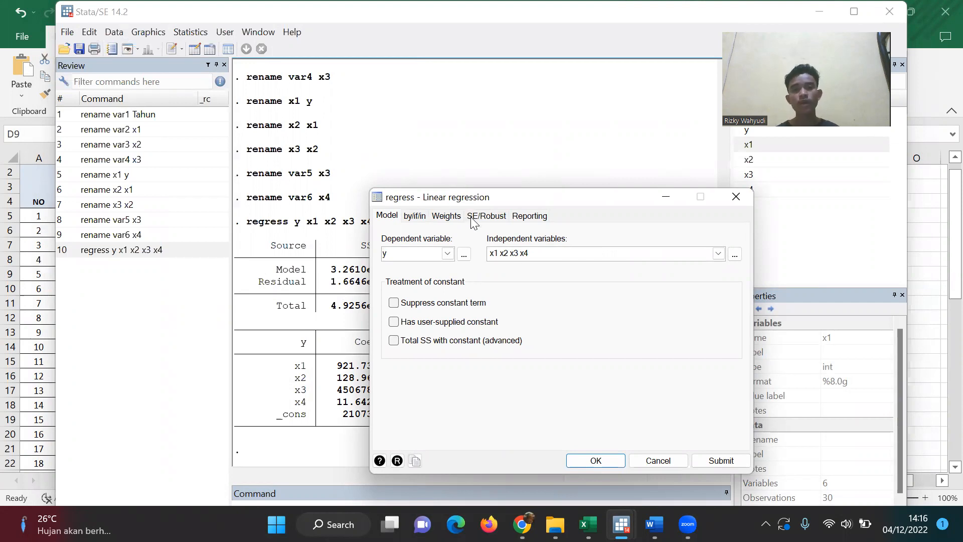
click(487, 219)
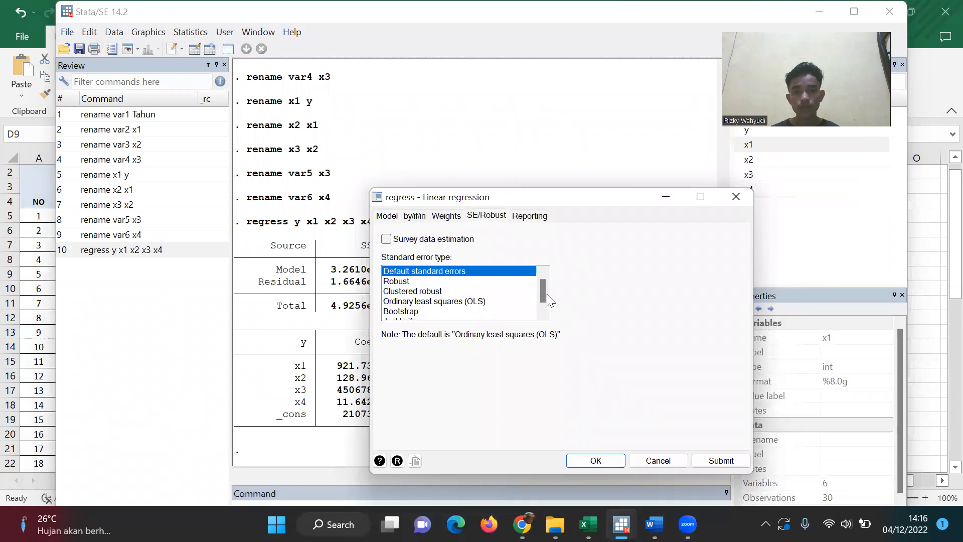
scroll(542, 293, down, 1)
scroll(542, 292, up, 1)
click(544, 313)
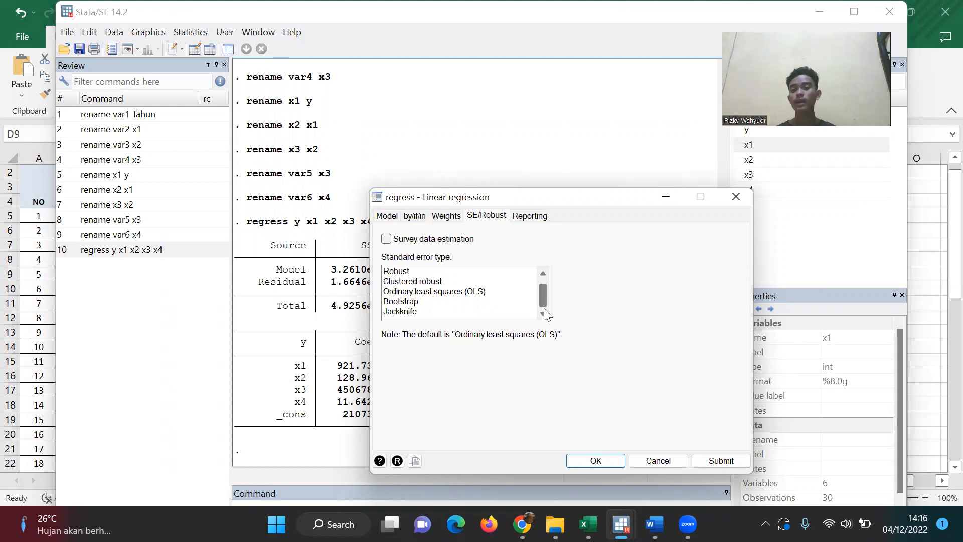
scroll(542, 289, up, 1)
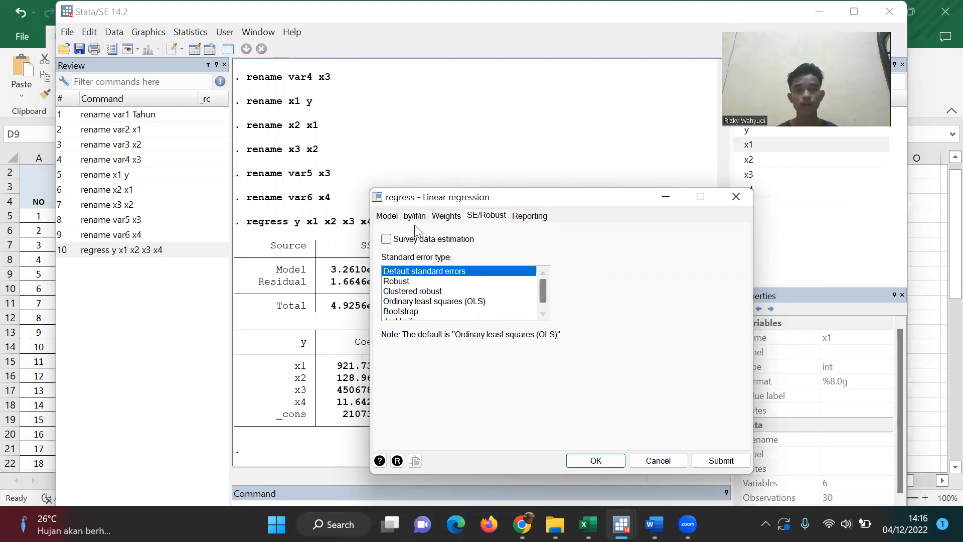
click(387, 217)
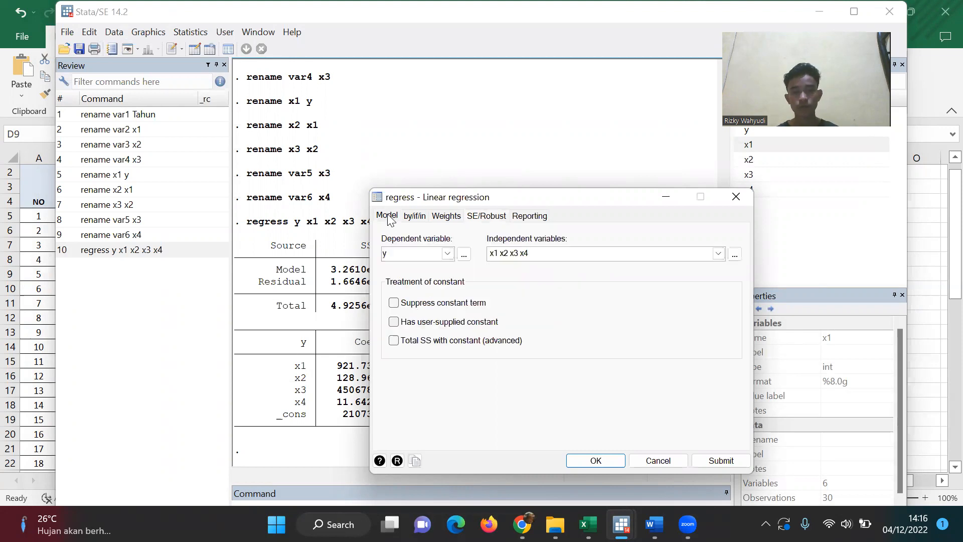
click(594, 460)
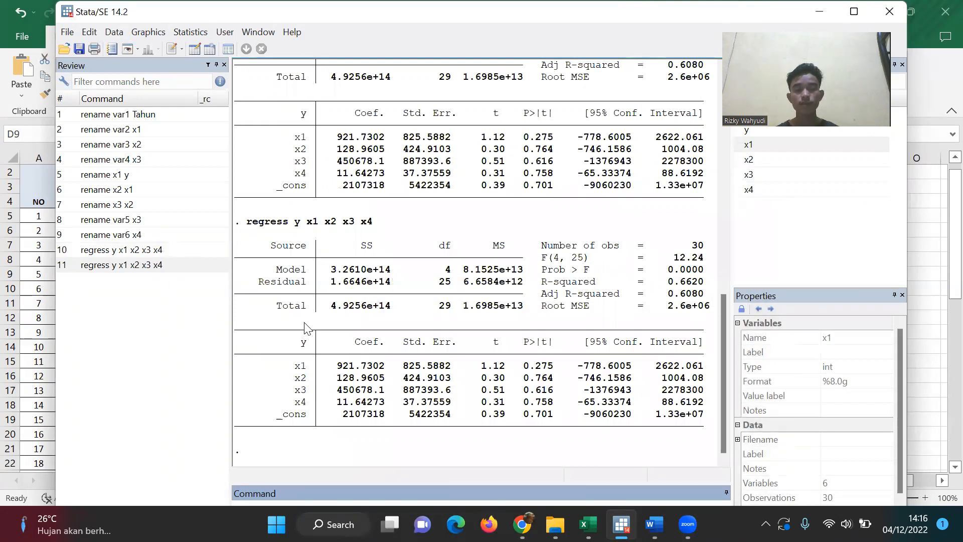
drag(241, 236, 716, 466)
right_click(585, 423)
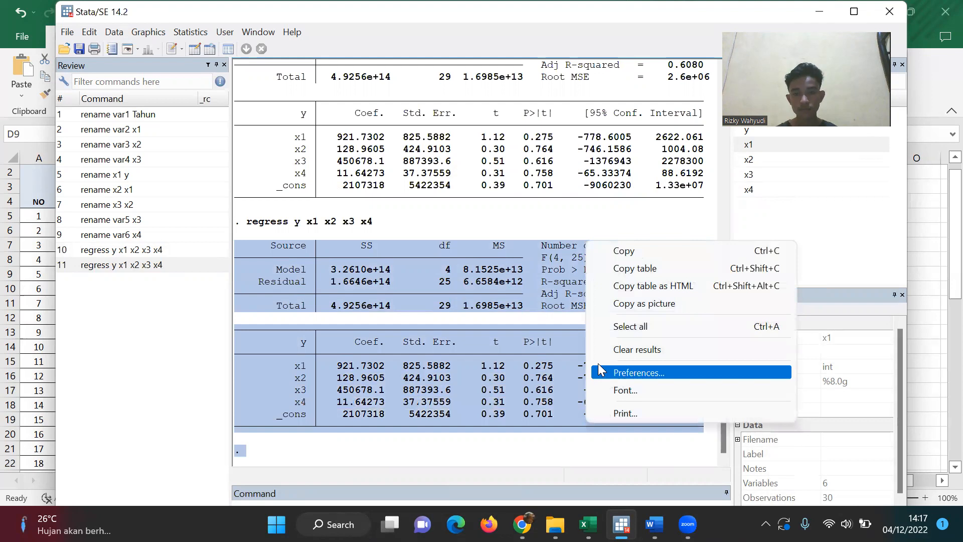
click(511, 437)
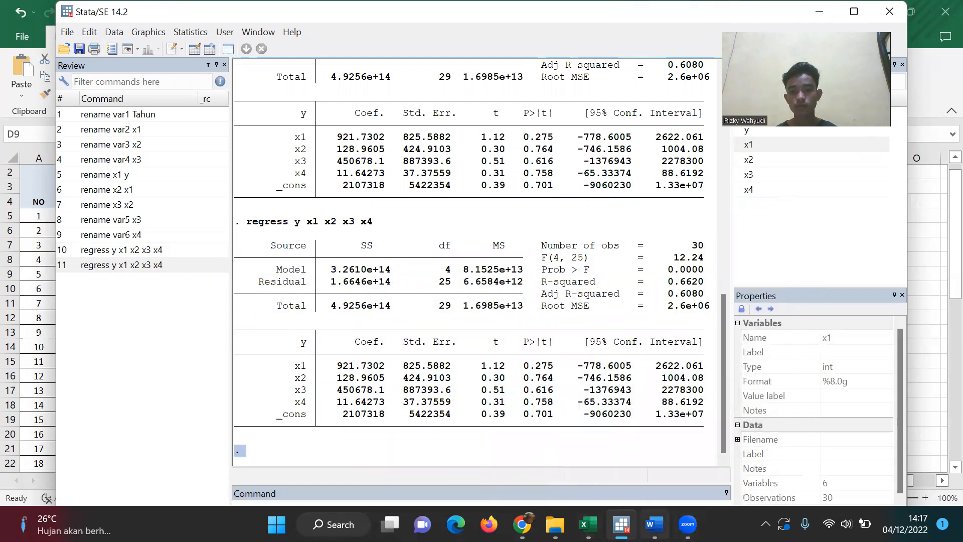
Switch to the Word document and look over the pasted regression output, the Y equation and the T-table and F-table formulas.
click(655, 524)
right_click(546, 378)
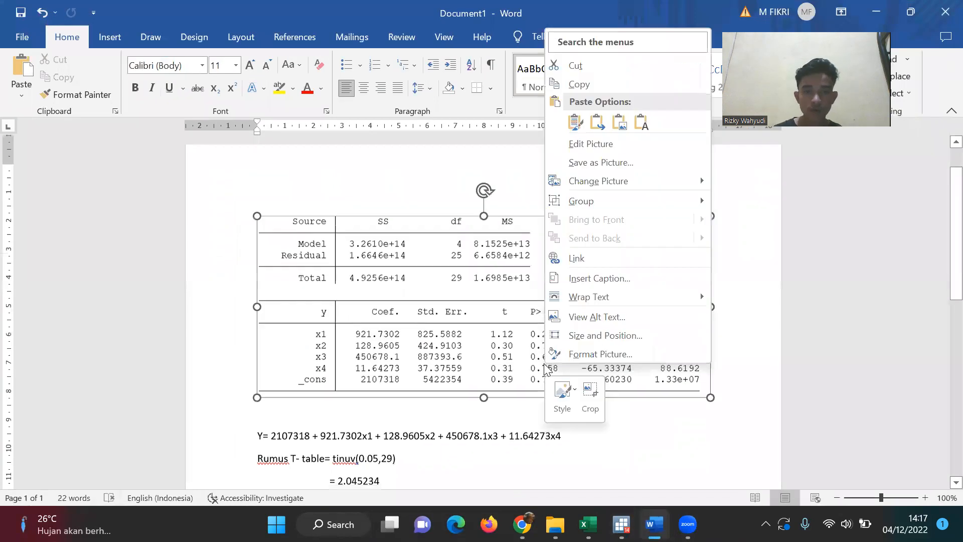
scroll(534, 397, down, 4)
click(528, 392)
right_click(466, 345)
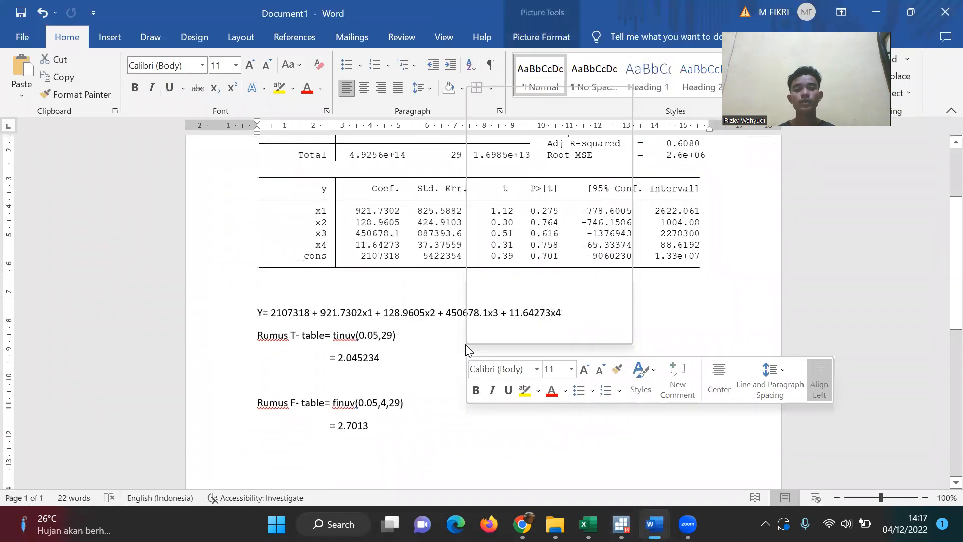
scroll(465, 344, up, 3)
click(242, 291)
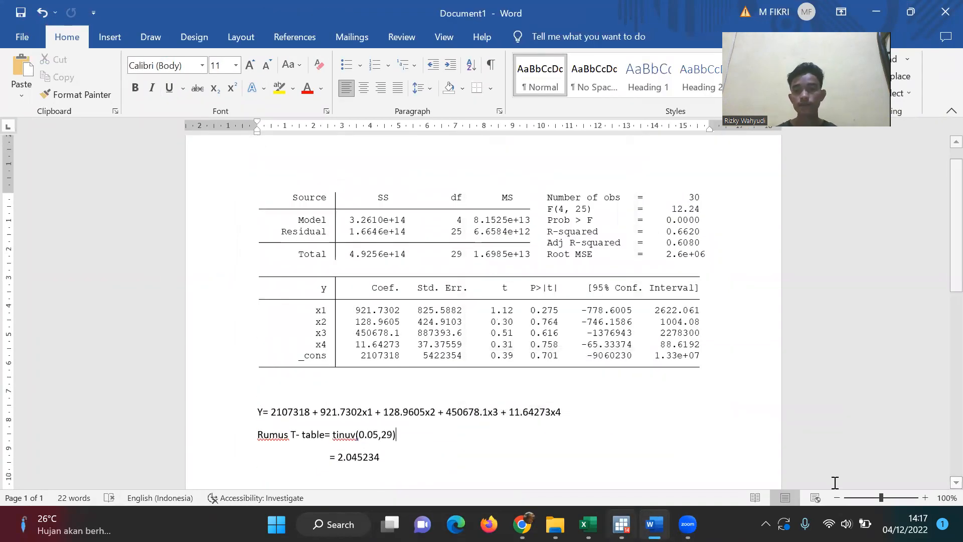
Enlarge the document view to 201% and examine the coefficient table above the Y equation.
click(897, 498)
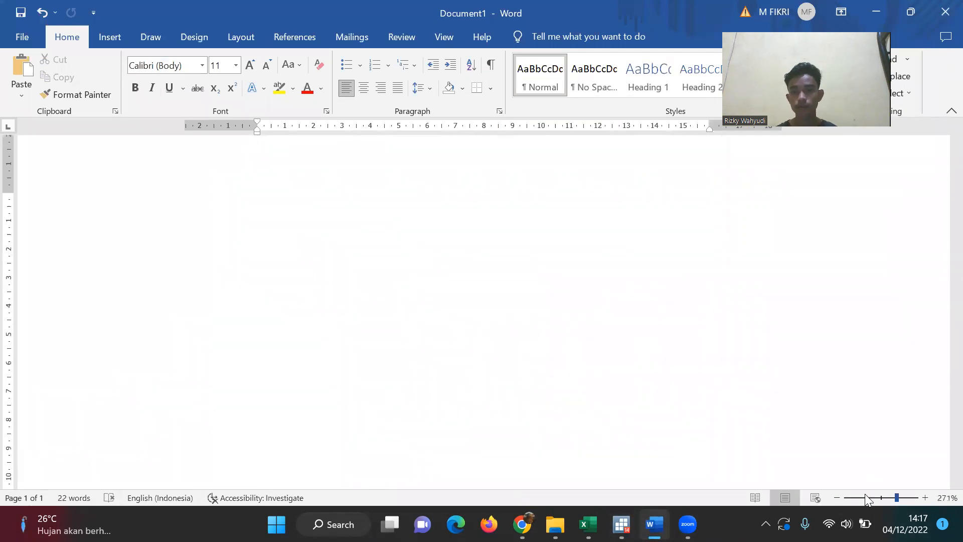
click(873, 497)
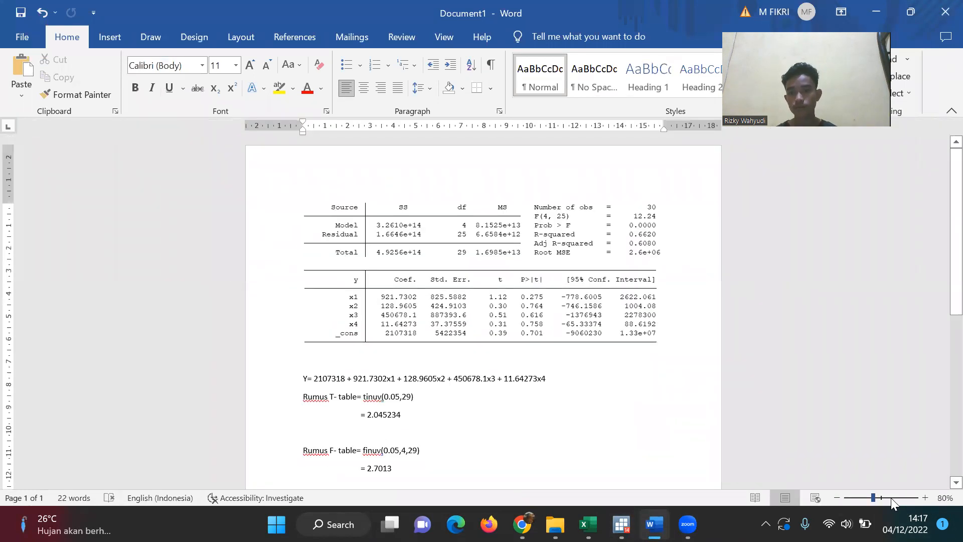
click(891, 498)
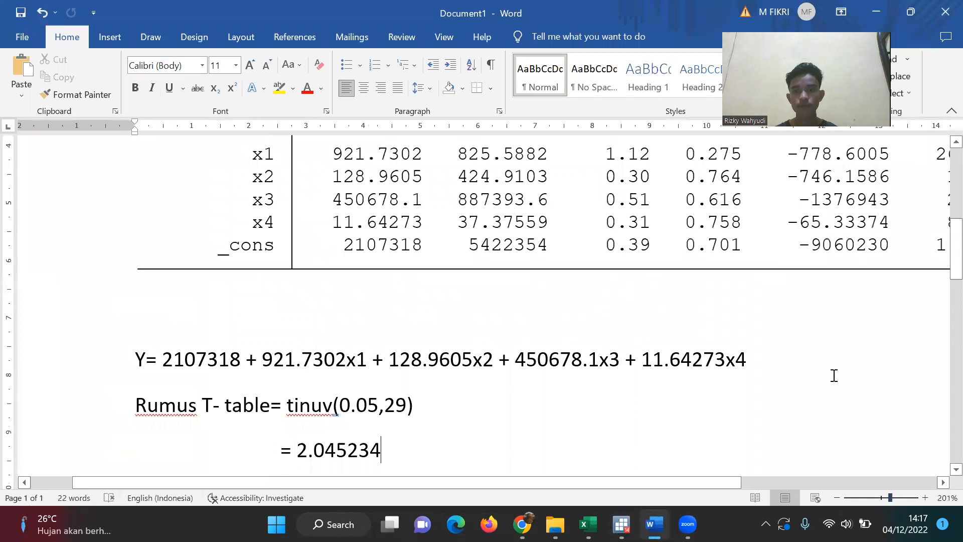
right_click(833, 376)
scroll(608, 319, up, 1)
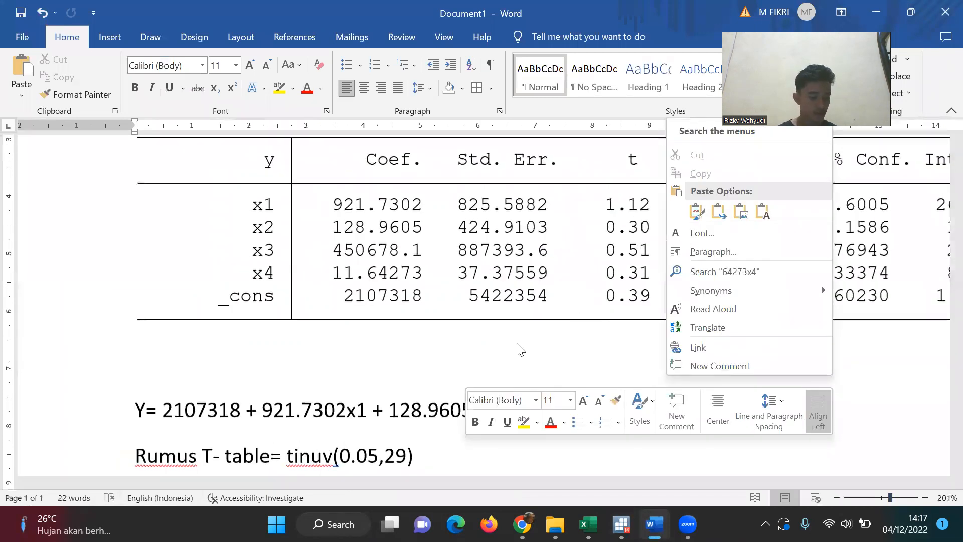
key(Up)
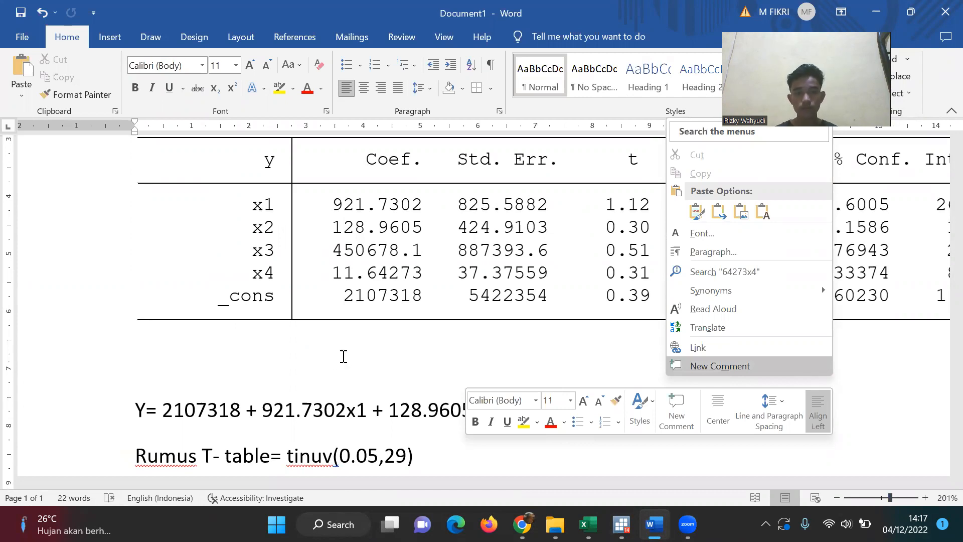
click(477, 347)
right_click(478, 347)
click(423, 358)
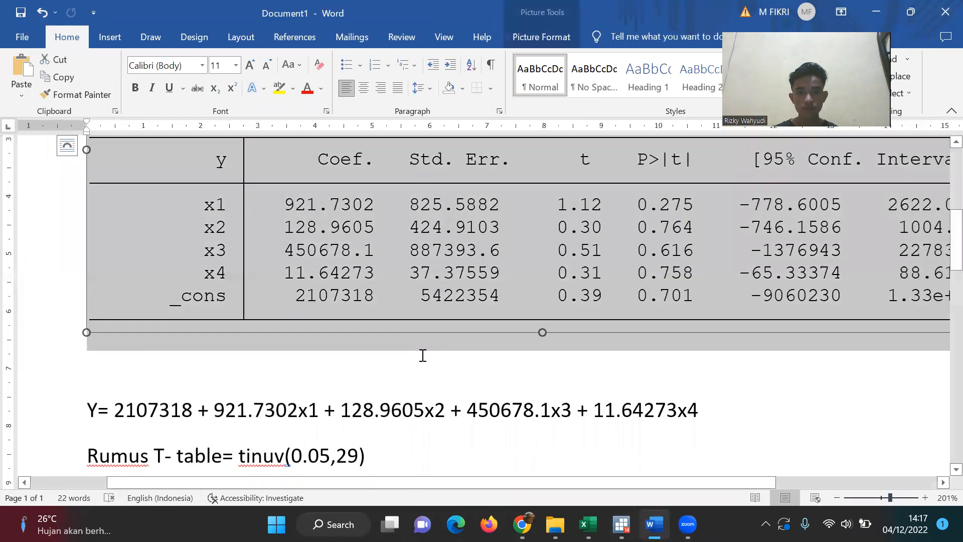
click(427, 360)
scroll(454, 393, up, 1)
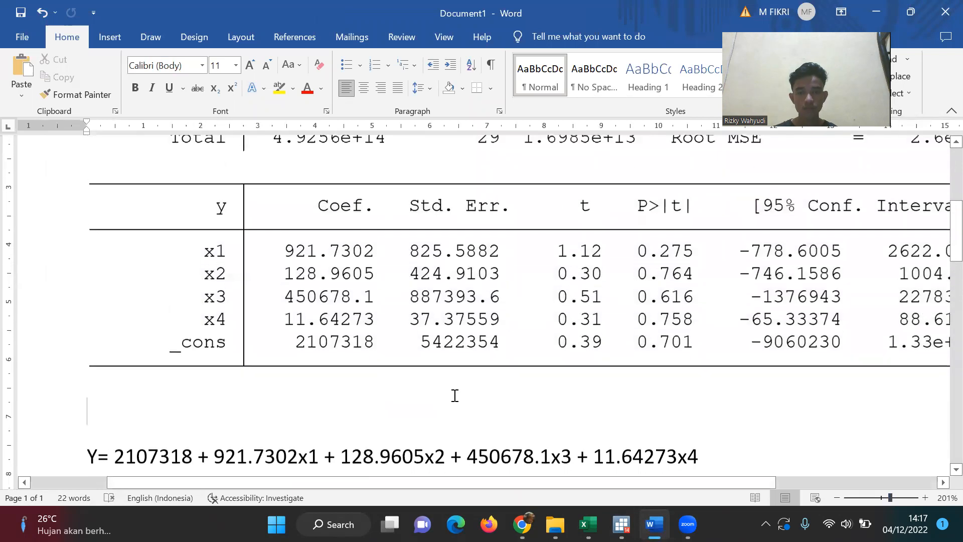
Add the heading "Persamaan regresi" on the empty line directly above the Y equation.
right_click(641, 418)
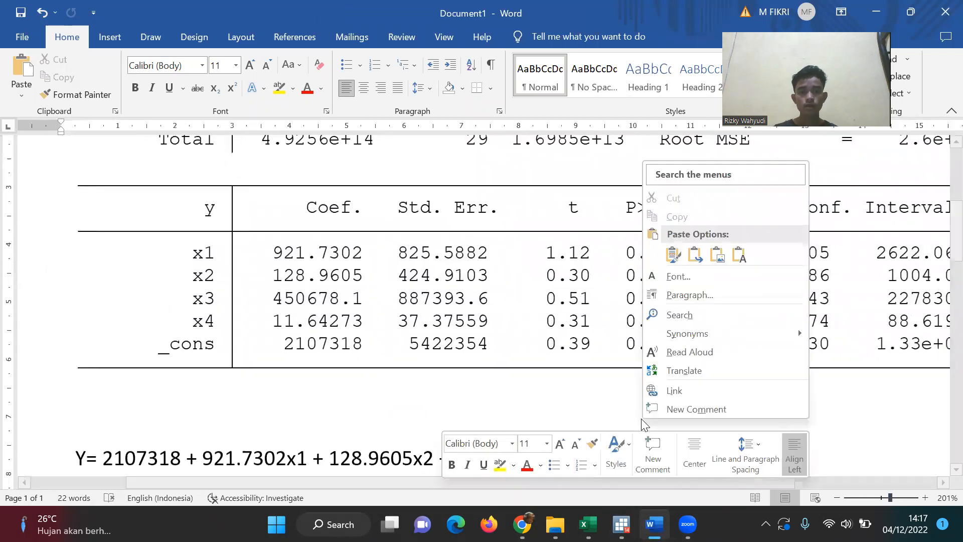
click(447, 404)
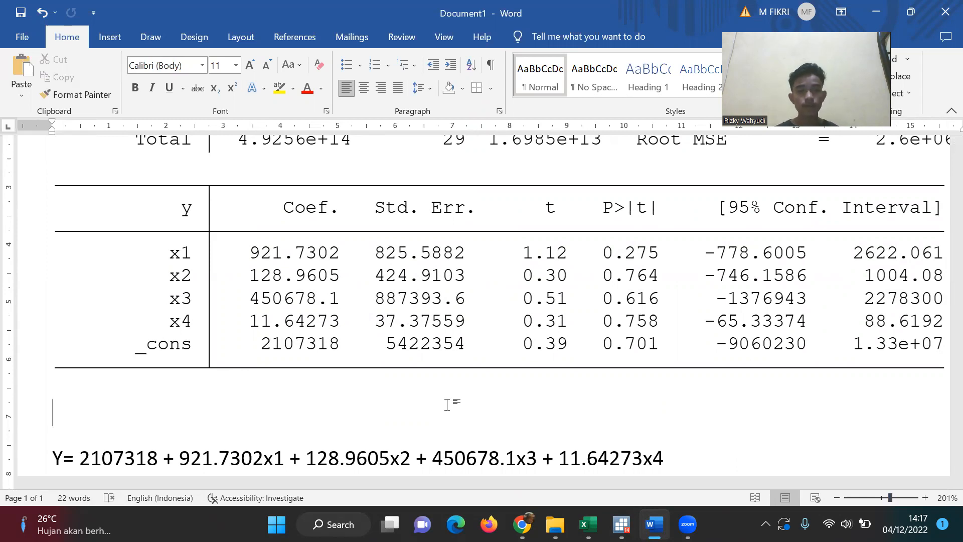
right_click(447, 405)
click(66, 401)
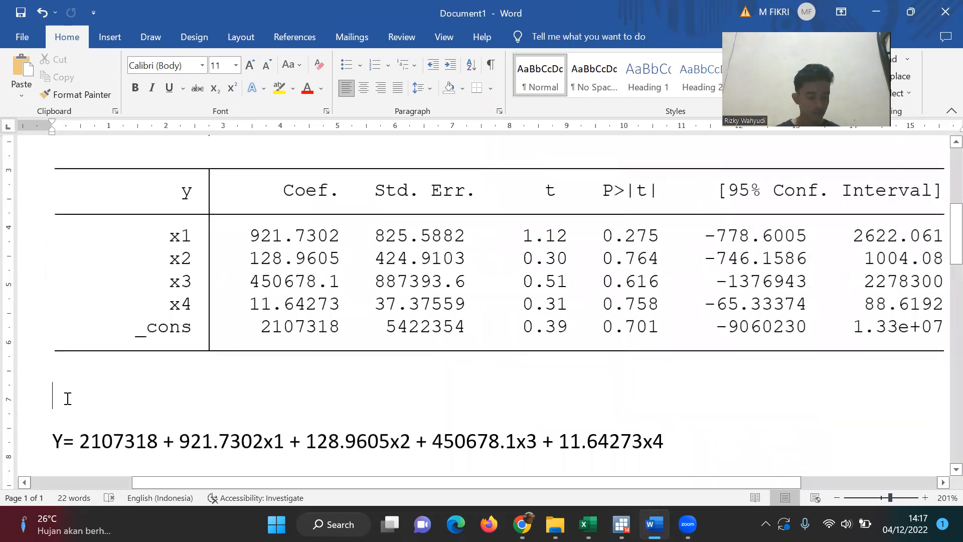
text(pe)
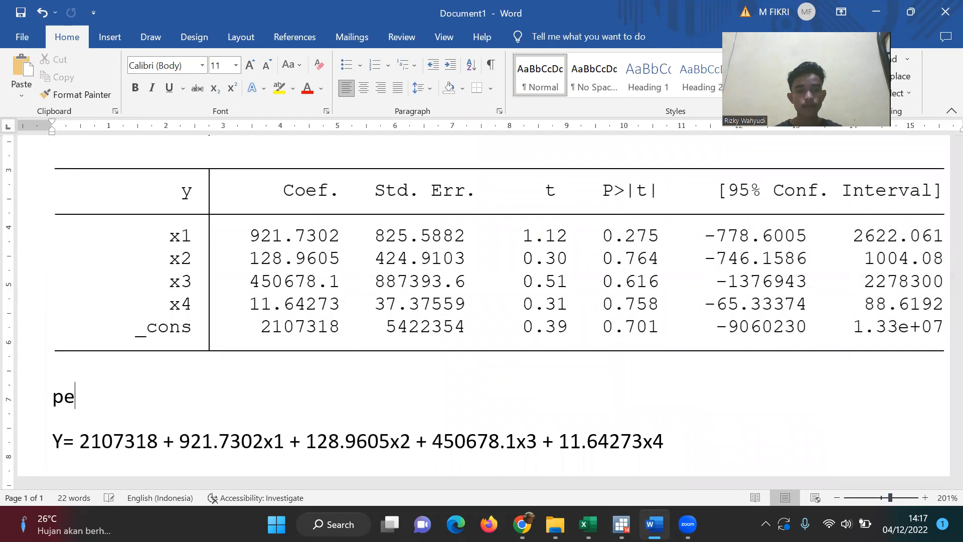
text(rsamaan re)
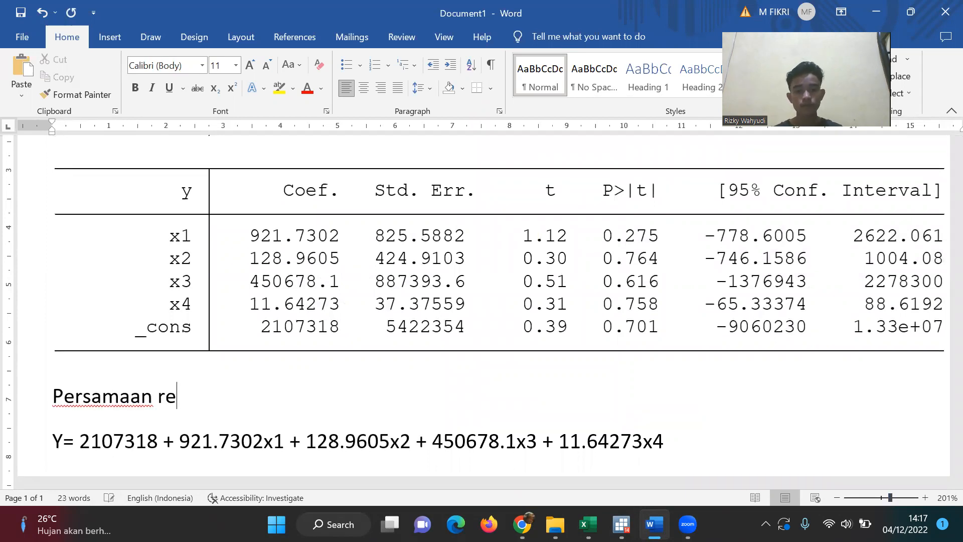
text(gresi)
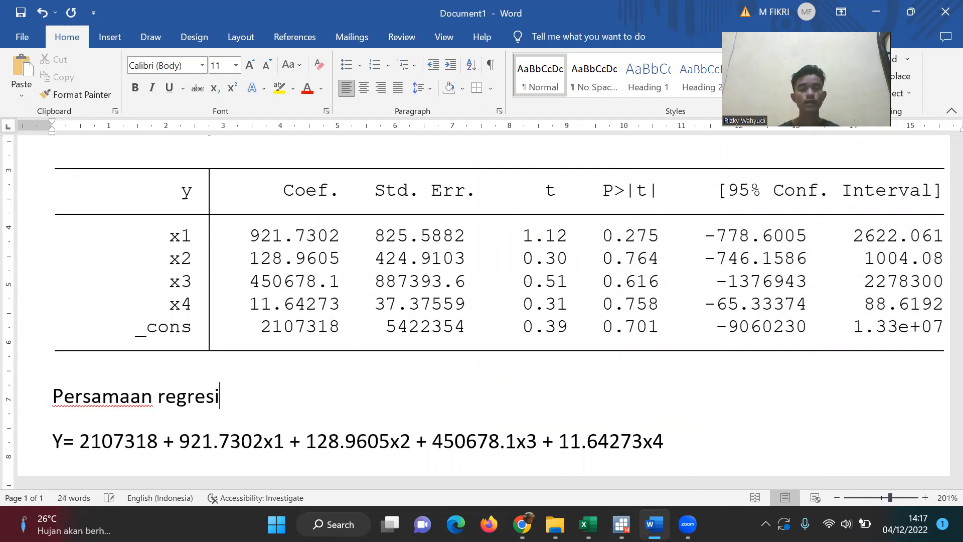
Examine the Y equation against the constant and the x1 to x4 coefficients in the regression output.
click(90, 438)
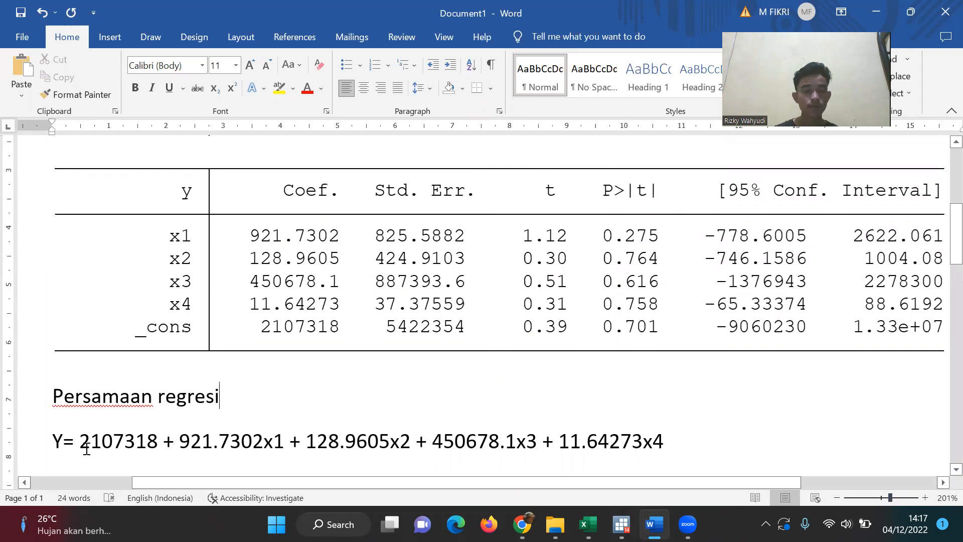
click(59, 442)
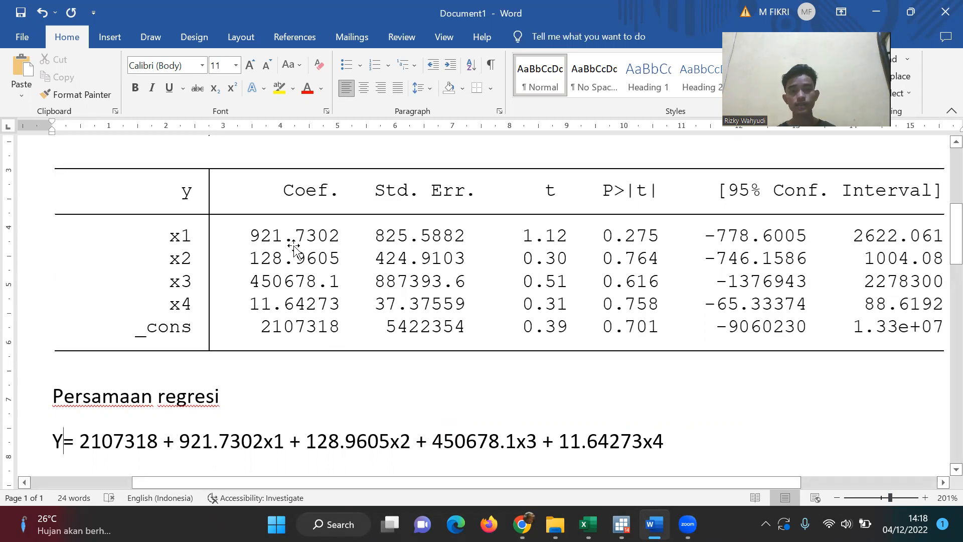
scroll(311, 305, down, 3)
scroll(311, 305, down, 2)
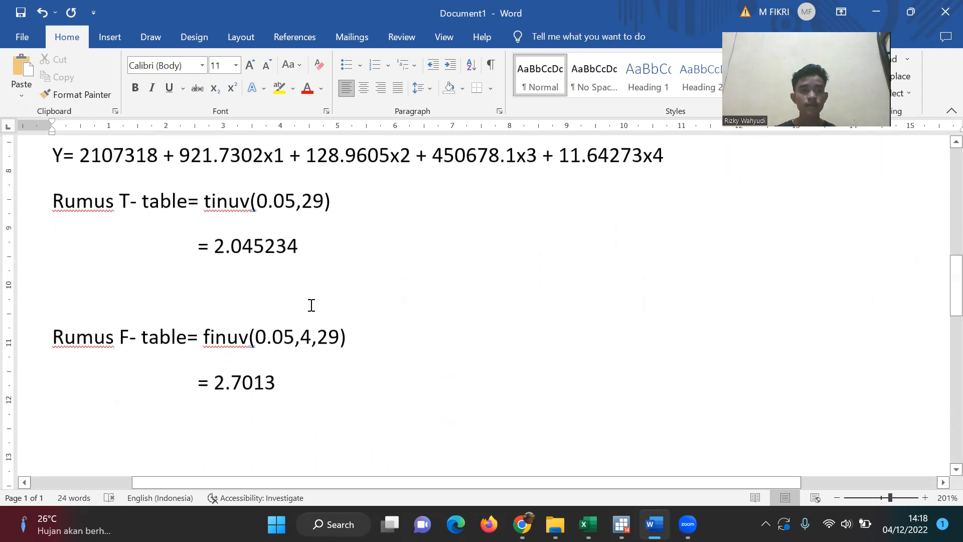
scroll(391, 318, up, 6)
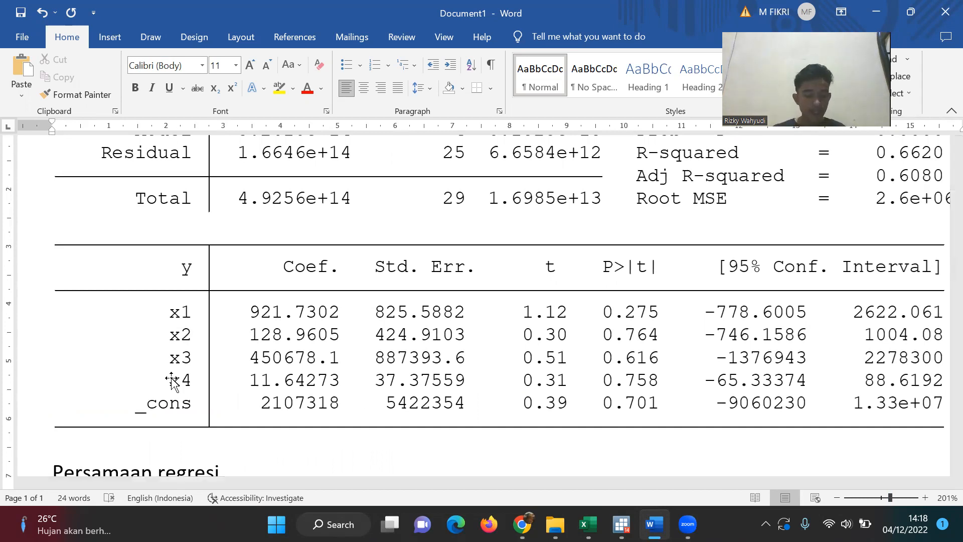
scroll(172, 381, down, 1)
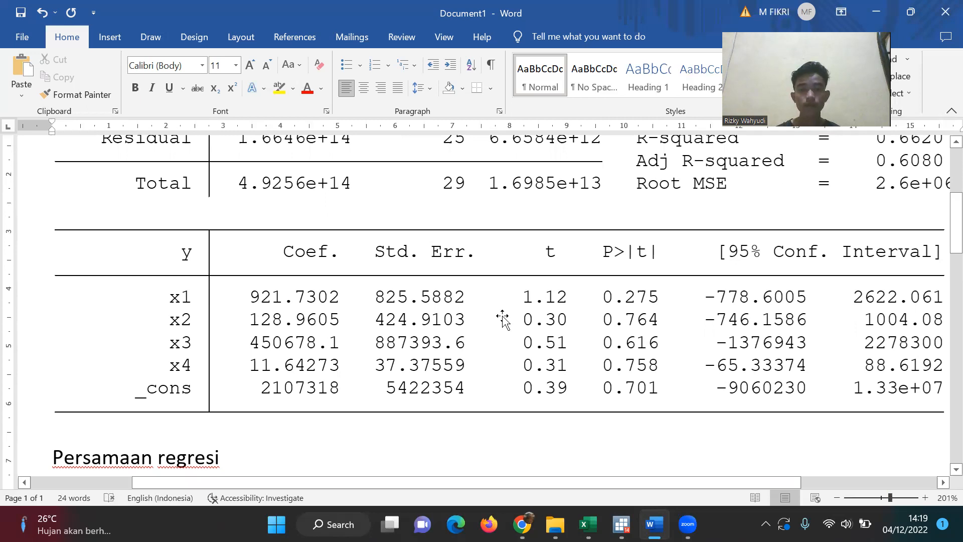
scroll(502, 317, down, 5)
scroll(503, 316, up, 1)
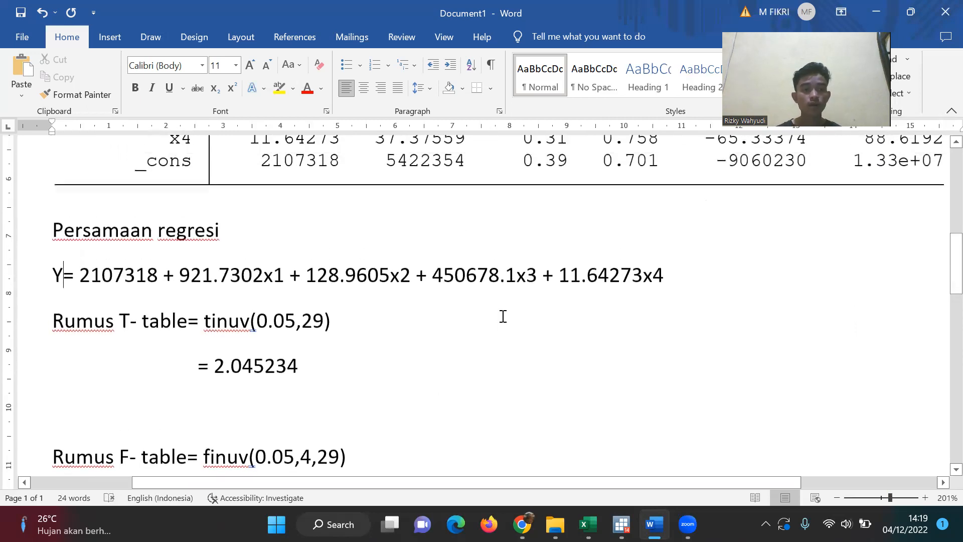
scroll(503, 316, up, 7)
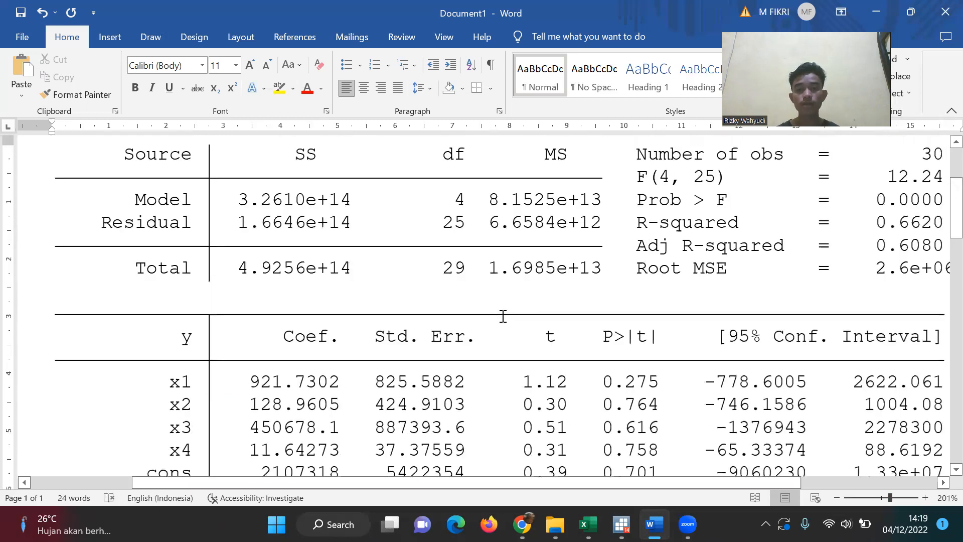
scroll(503, 316, down, 8)
Compare the T-table formula and its result with the t and P>|t| columns for x1 to x4.
click(192, 317)
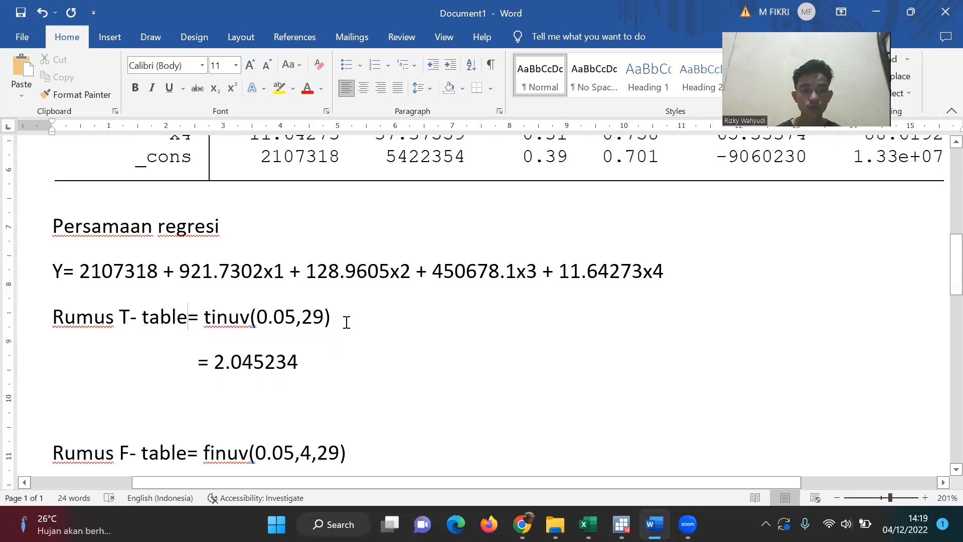
scroll(346, 322, down, 1)
scroll(346, 322, up, 5)
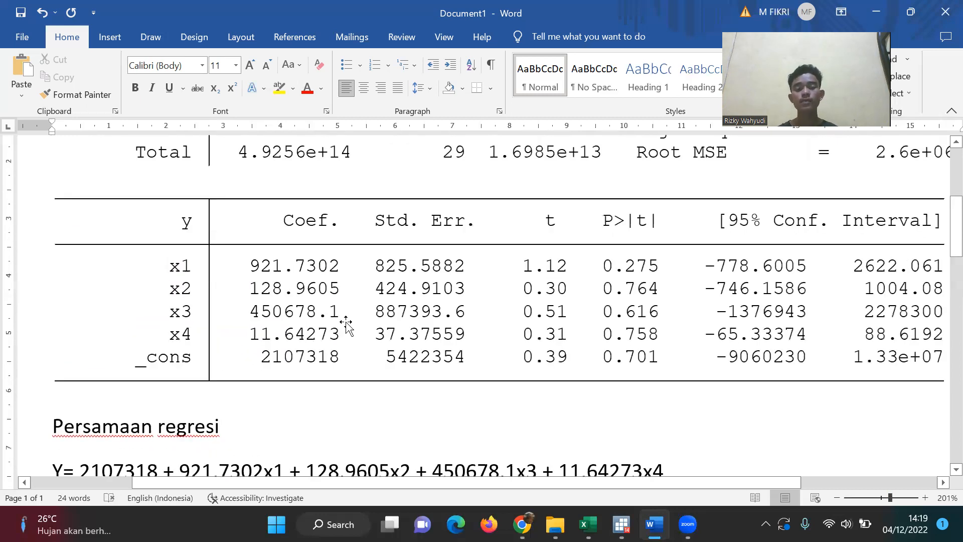
scroll(346, 322, down, 5)
scroll(346, 322, down, 2)
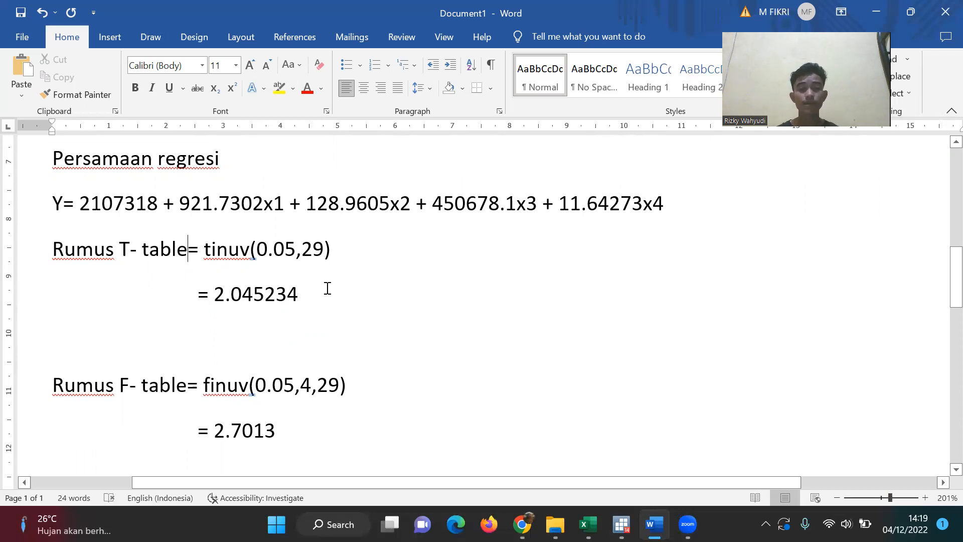
scroll(328, 288, up, 1)
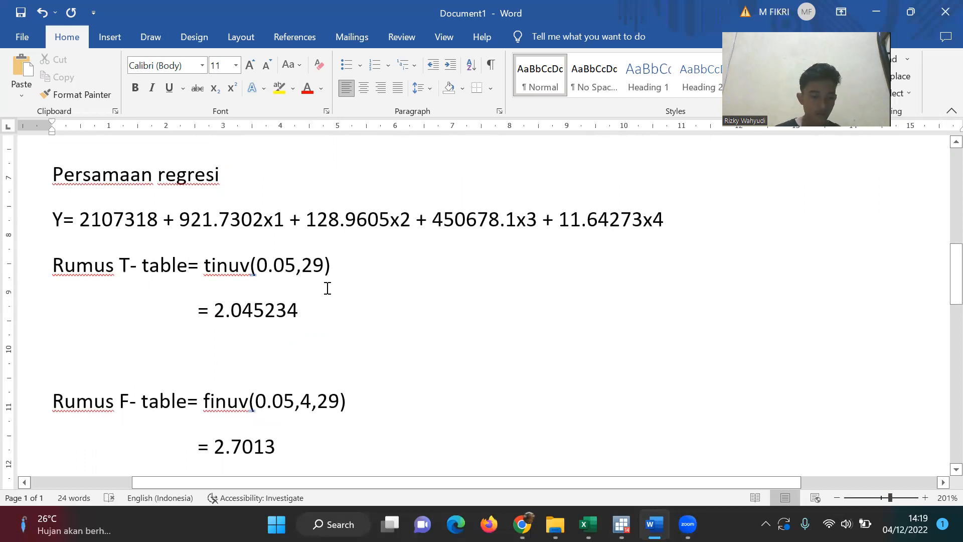
scroll(328, 288, up, 3)
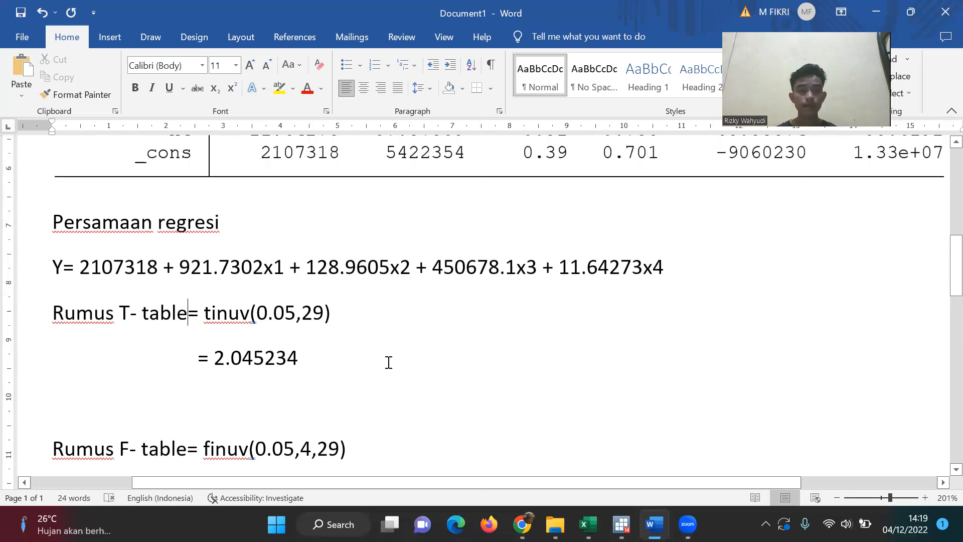
scroll(388, 361, up, 12)
scroll(389, 361, down, 3)
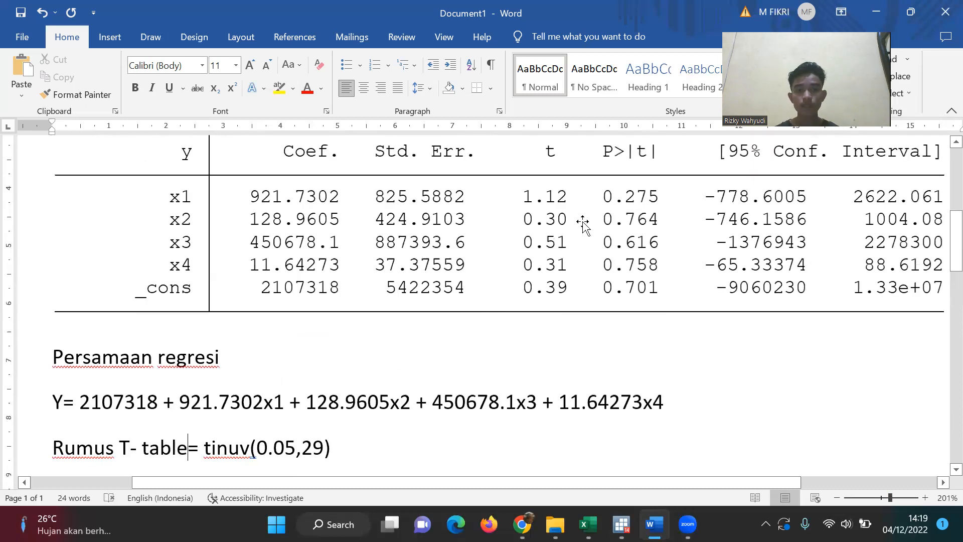
scroll(510, 379, down, 15)
scroll(510, 380, up, 5)
scroll(510, 380, up, 5)
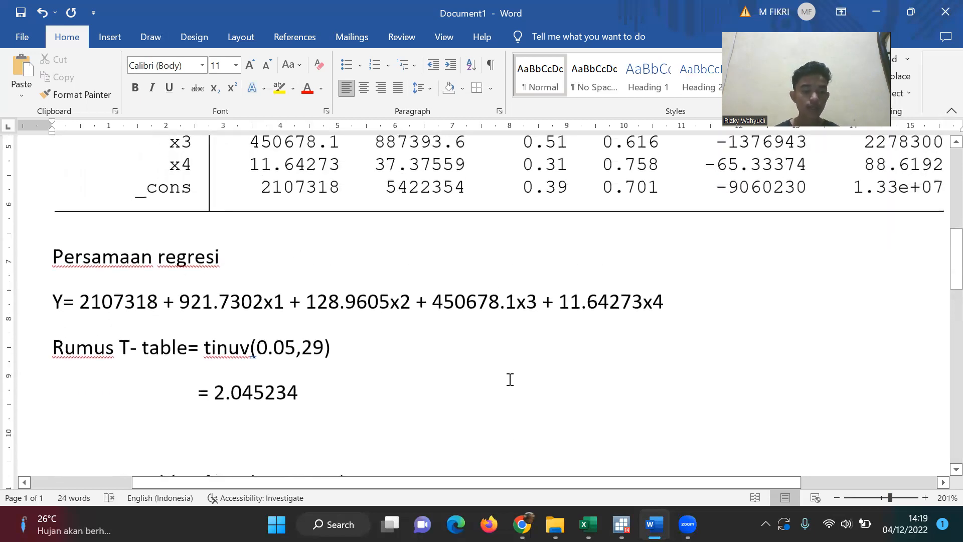
scroll(511, 380, up, 1)
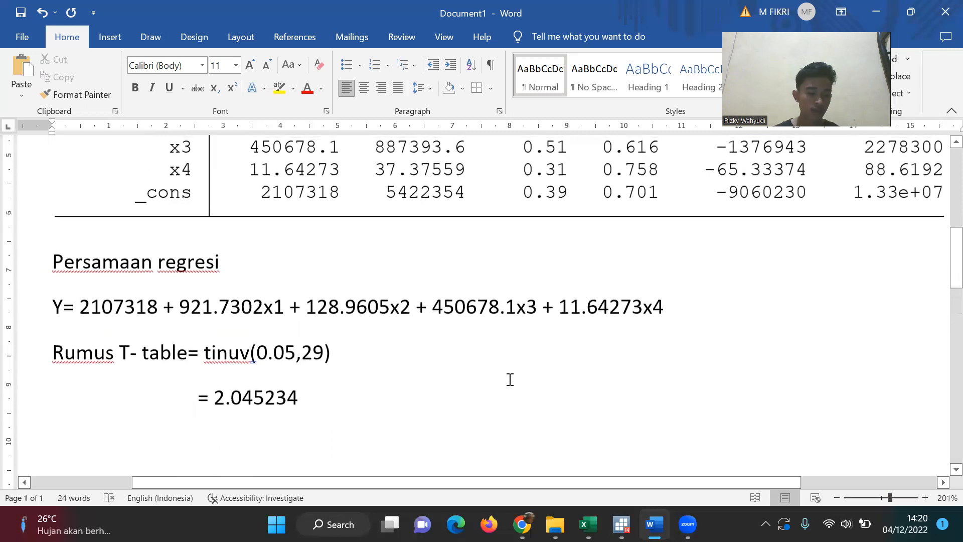
scroll(510, 379, down, 2)
scroll(511, 379, up, 4)
scroll(510, 380, up, 1)
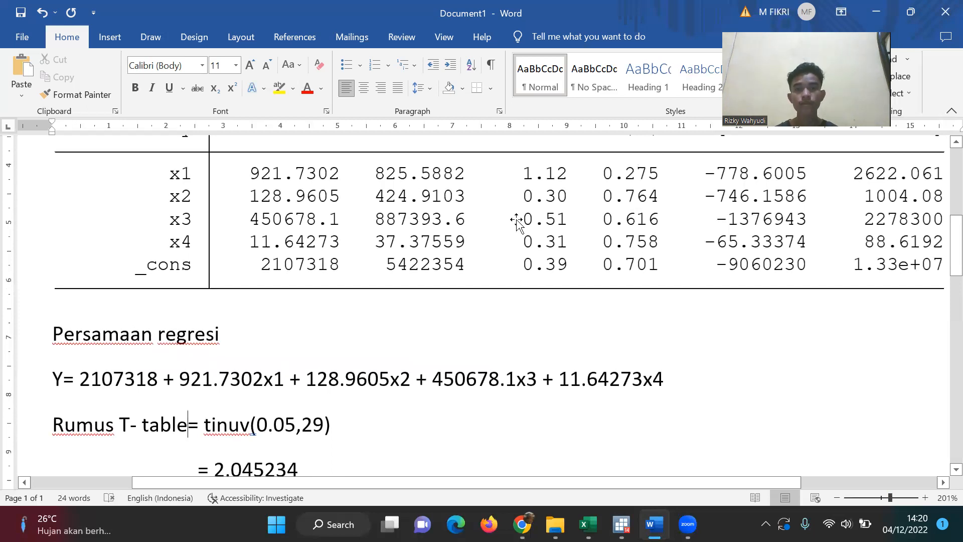
scroll(518, 348, down, 3)
scroll(518, 349, up, 3)
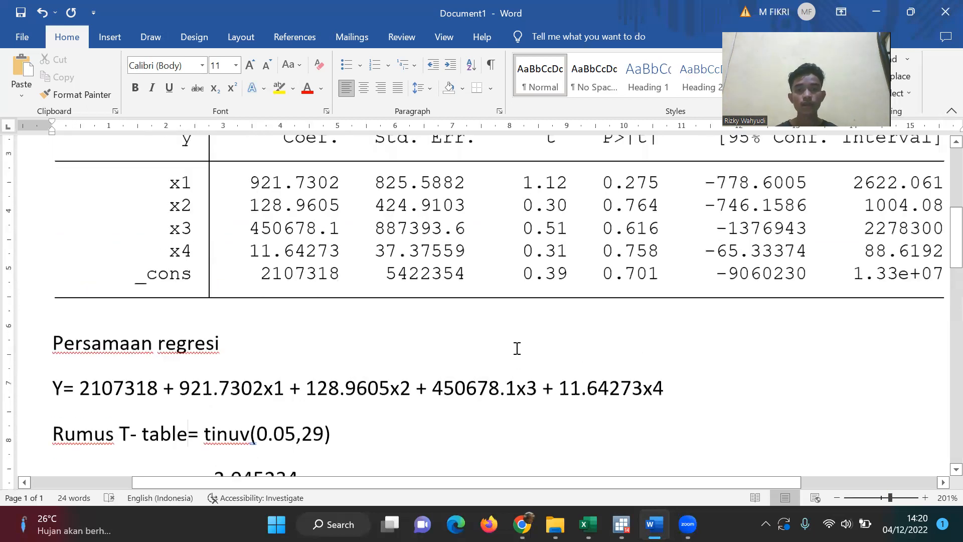
scroll(518, 348, down, 4)
scroll(517, 348, up, 1)
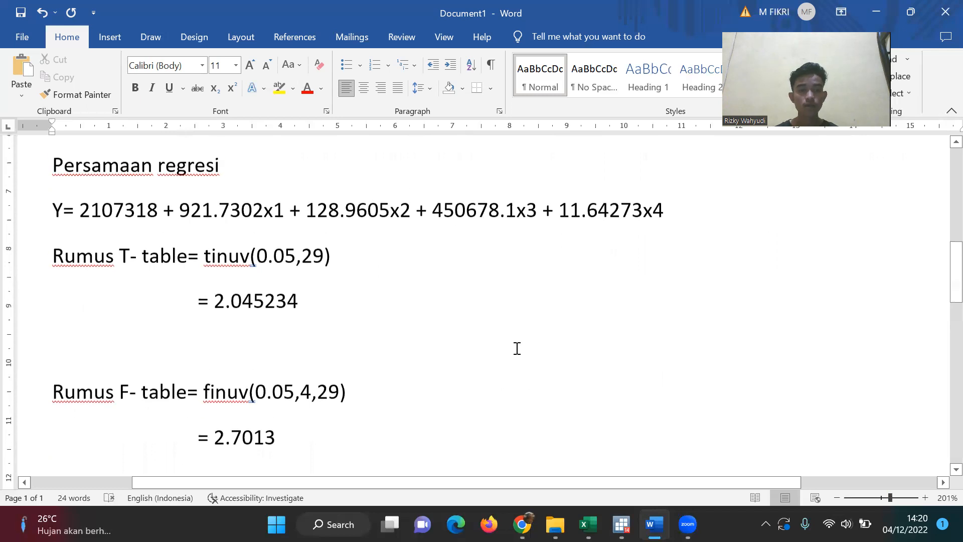
scroll(517, 348, up, 4)
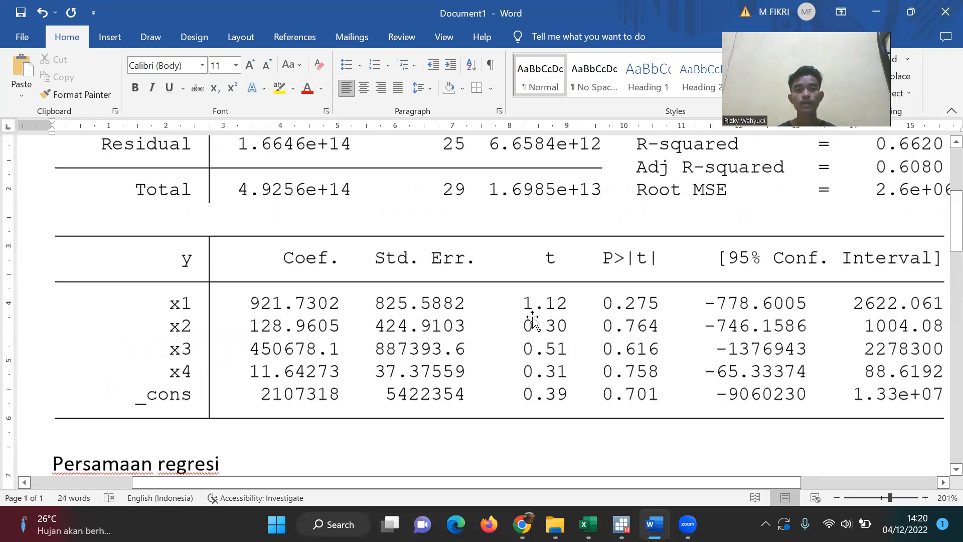
scroll(544, 321, up, 1)
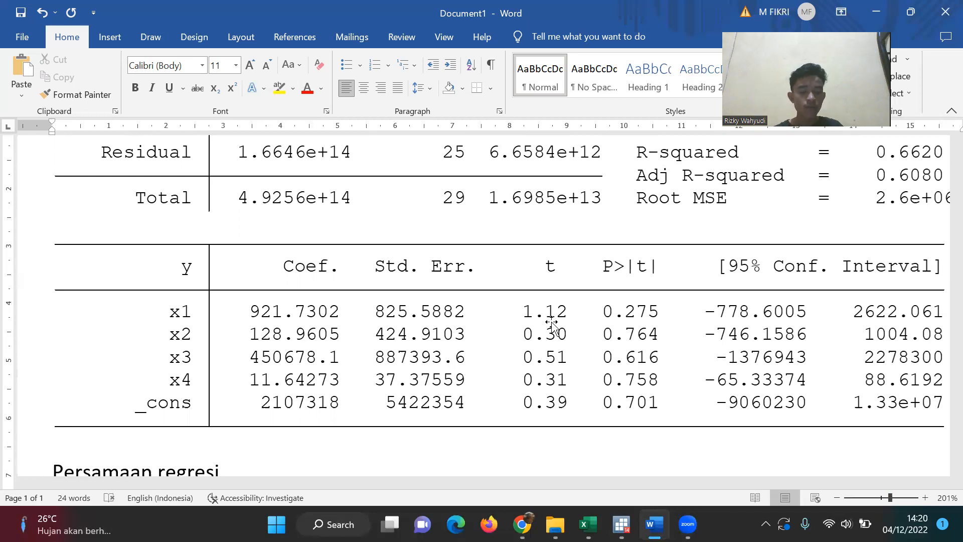
Examine the F statistic and Prob > F in the model summary and compare them with the F-table formula and its result.
scroll(552, 323, up, 3)
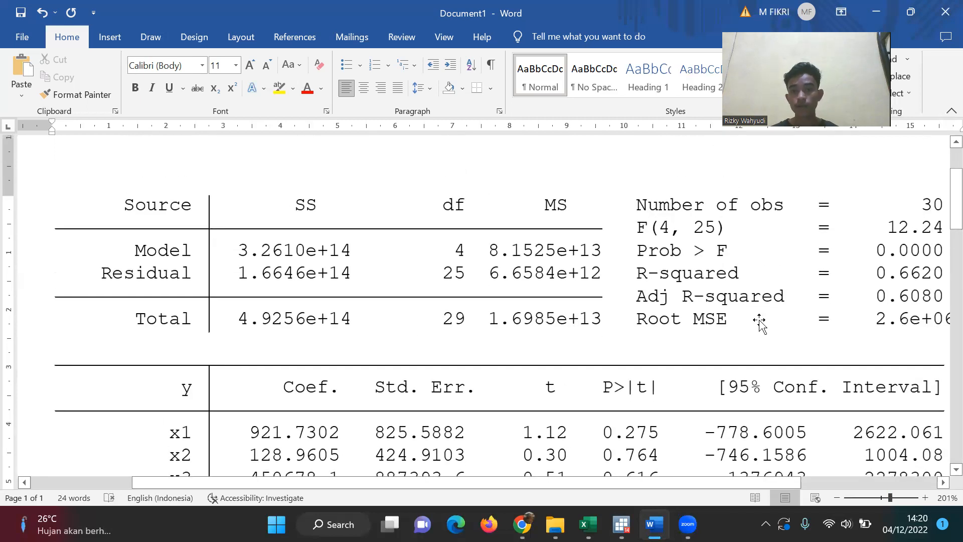
scroll(761, 323, right, 3)
scroll(760, 323, right, 1)
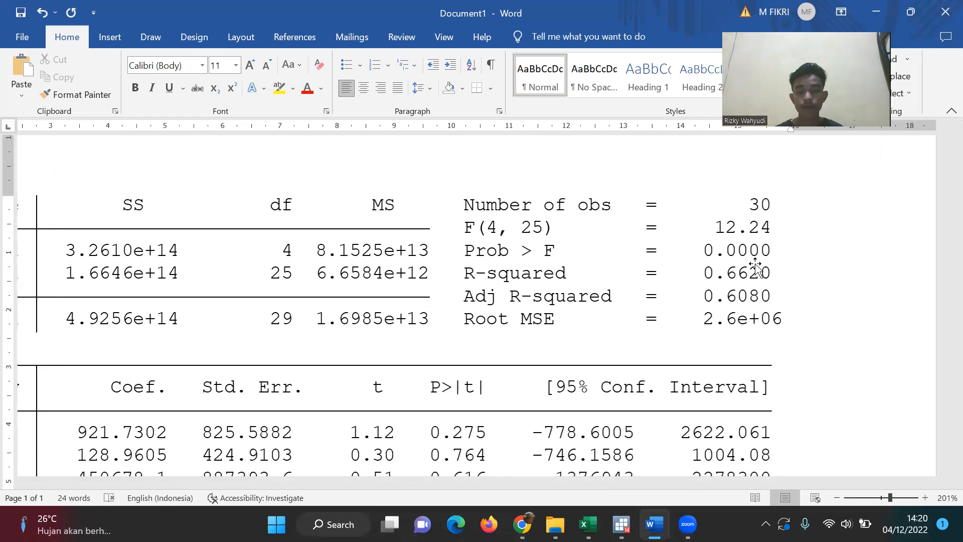
scroll(755, 265, down, 1)
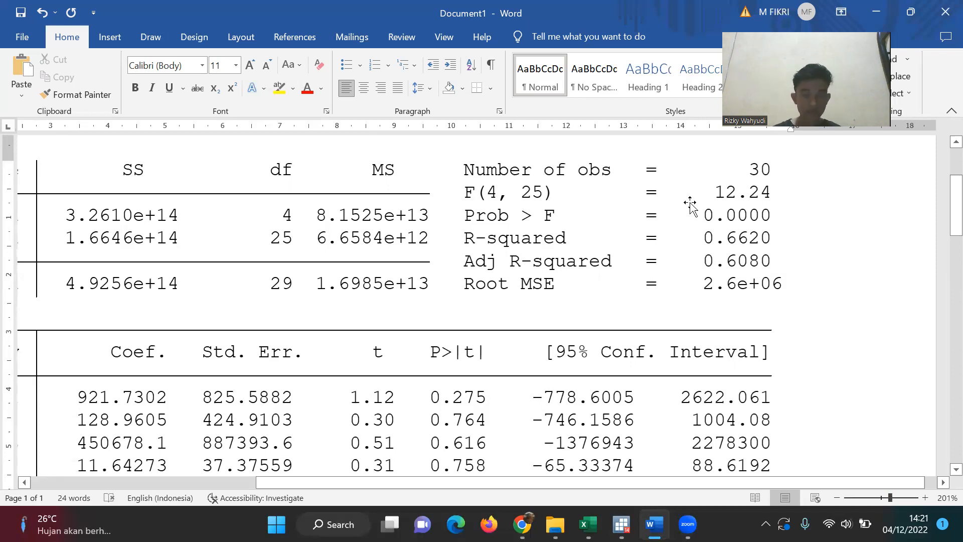
scroll(689, 203, down, 5)
scroll(441, 292, down, 2)
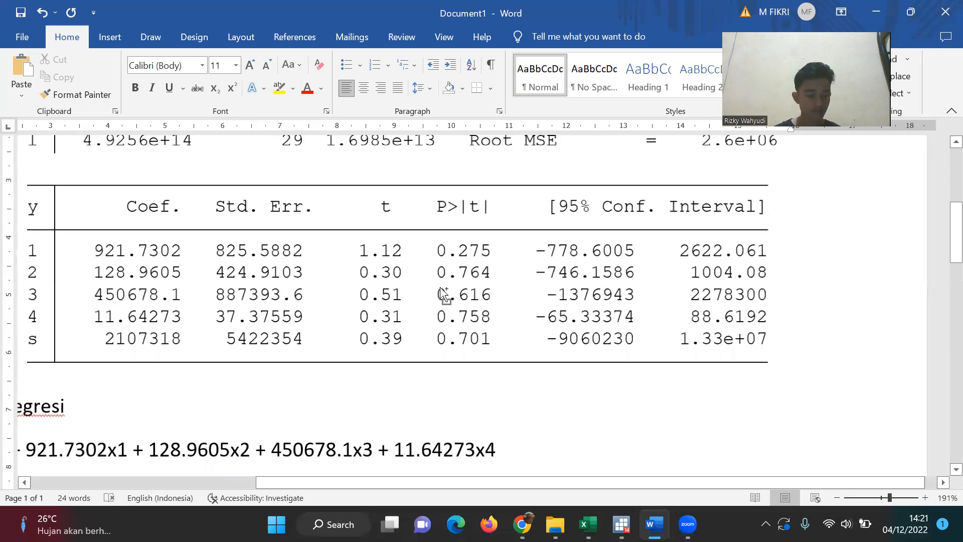
scroll(264, 381, down, 5)
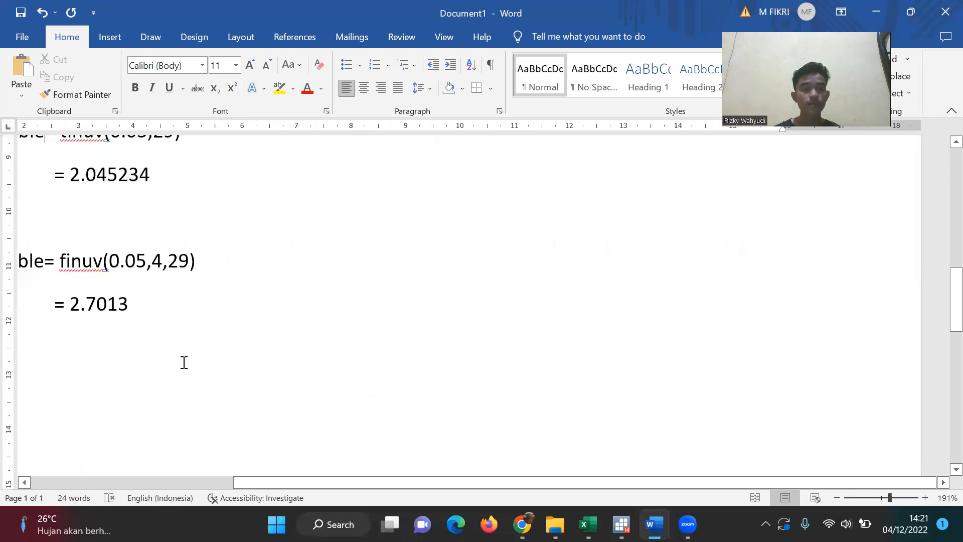
scroll(183, 362, left, 4)
scroll(222, 321, up, 2)
scroll(224, 321, up, 3)
scroll(224, 321, down, 2)
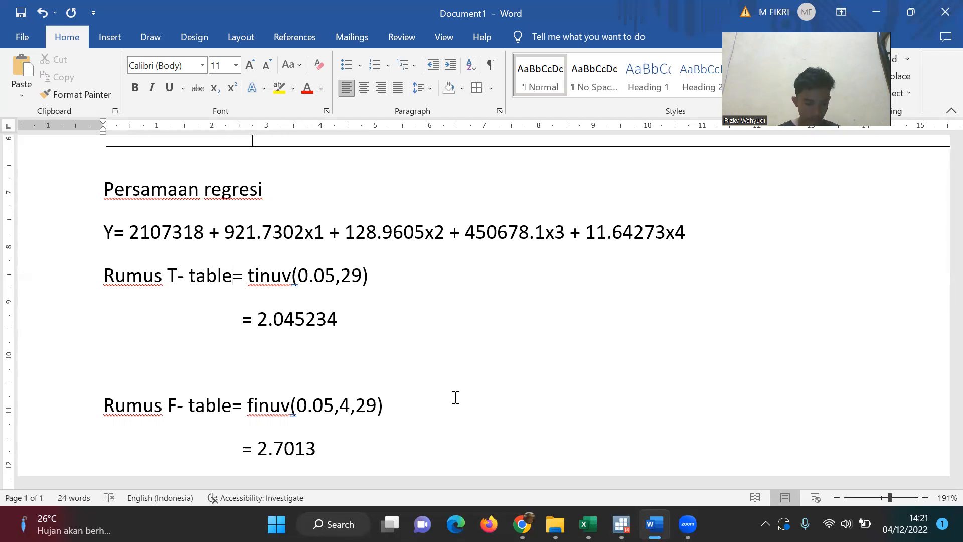
Return to the model summary and examine the R-squared and Adj R-squared values.
scroll(606, 389, up, 3)
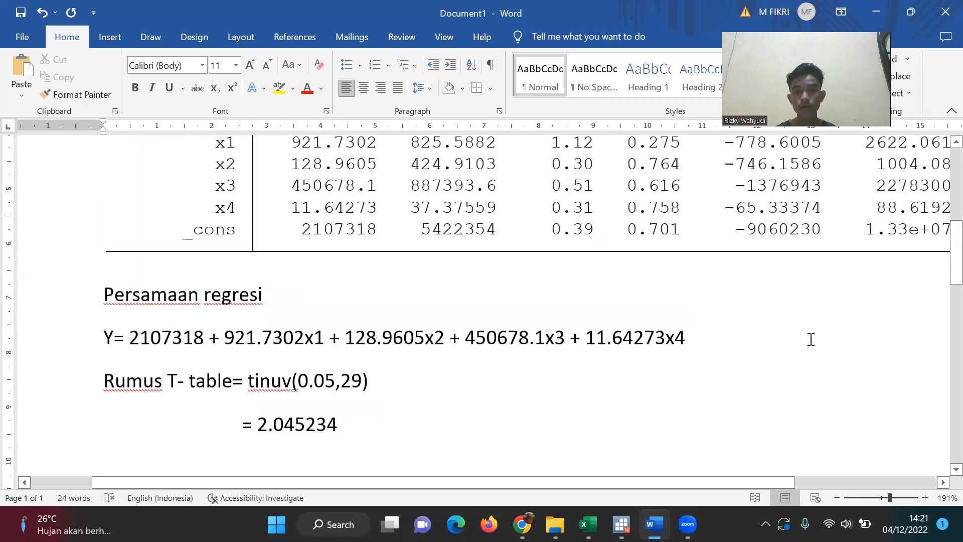
scroll(811, 340, up, 9)
scroll(828, 316, right, 3)
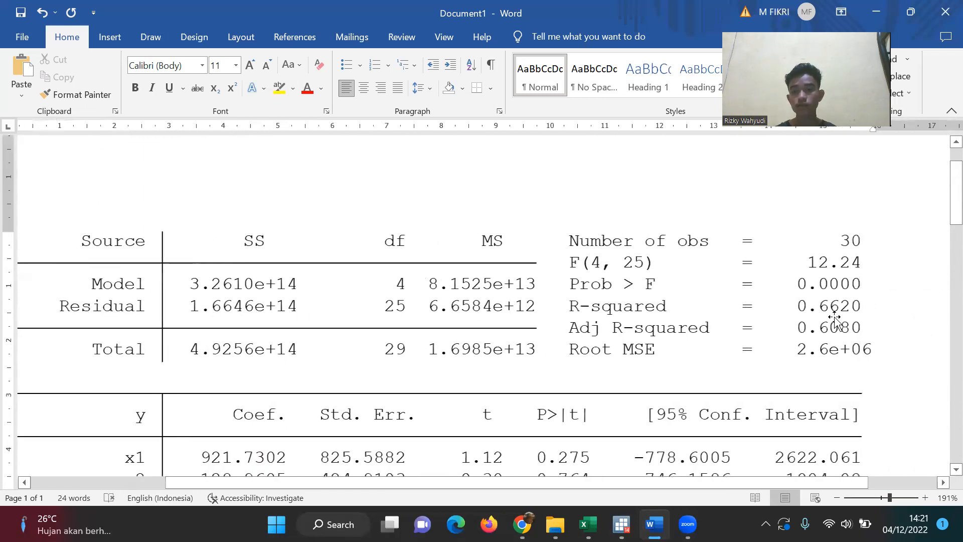
scroll(888, 327, down, 1)
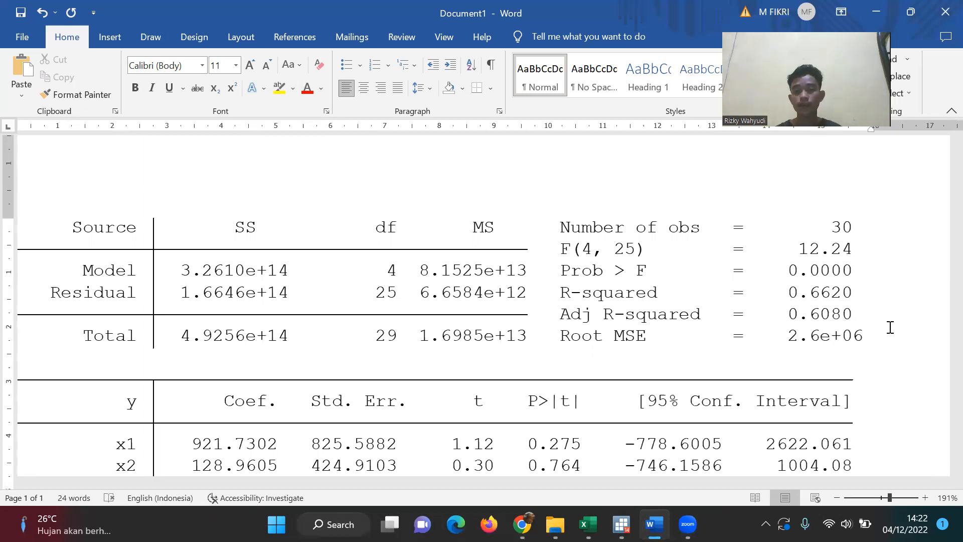
scroll(891, 327, down, 5)
scroll(619, 316, down, 3)
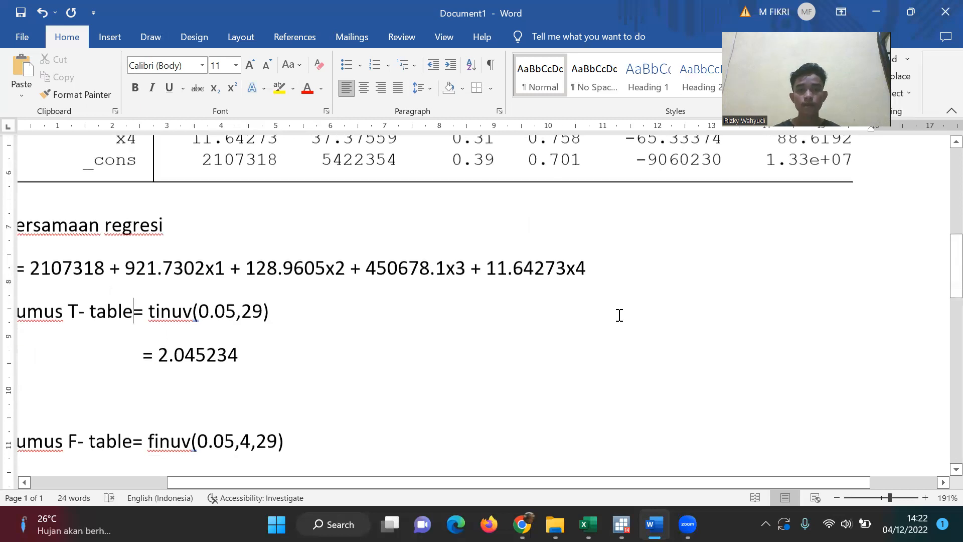
ctrl+scroll(619, 316, down, 7)
scroll(543, 336, up, 4)
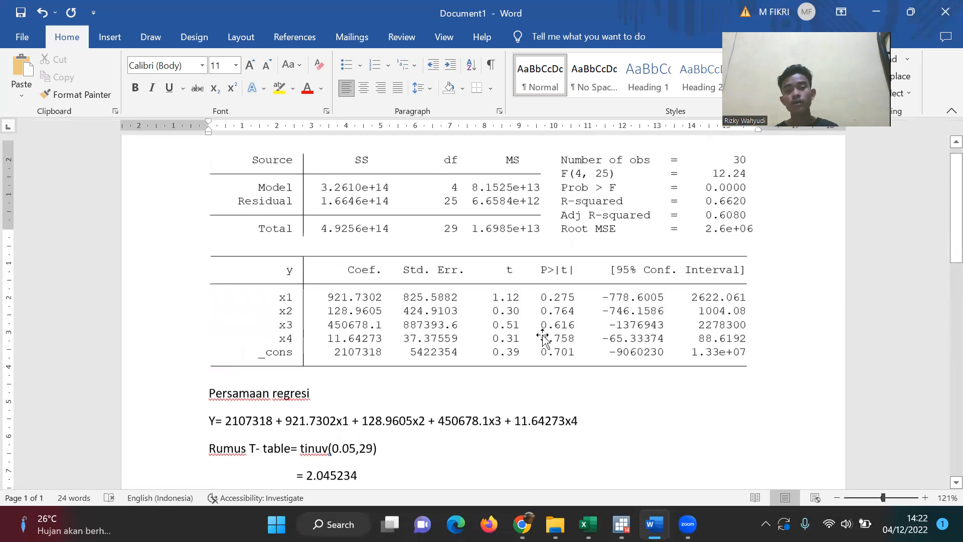
scroll(543, 335, down, 2)
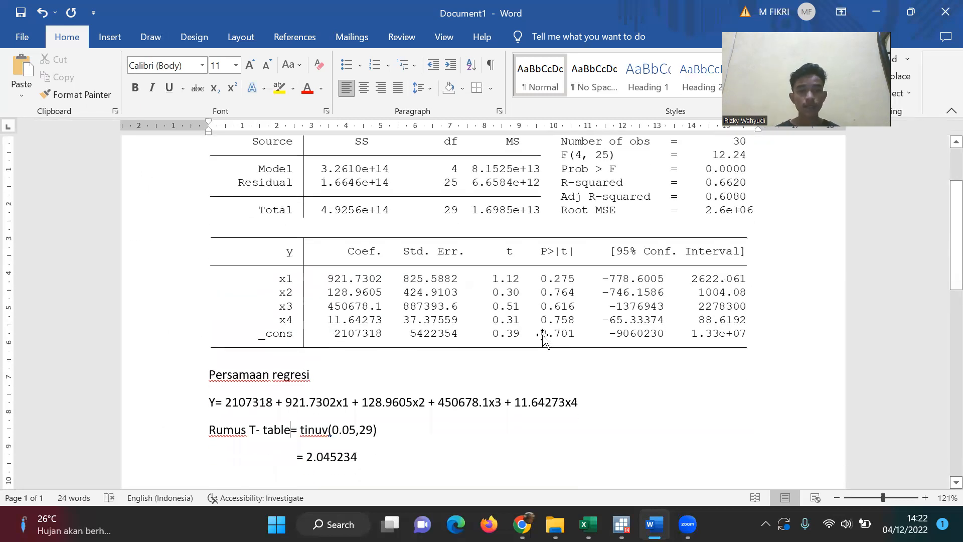
scroll(543, 335, up, 2)
scroll(544, 338, down, 2)
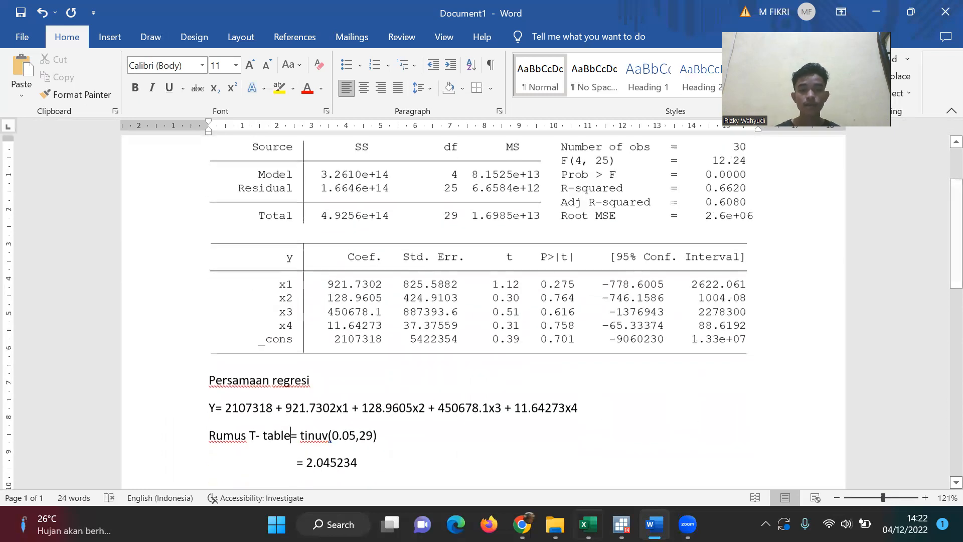
Switch to Stata and run the Breusch-Pagan/Cook-Weisberg test for heteroskedasticity (hettest) using the fitted values of the regression.
mouse_move(588, 524)
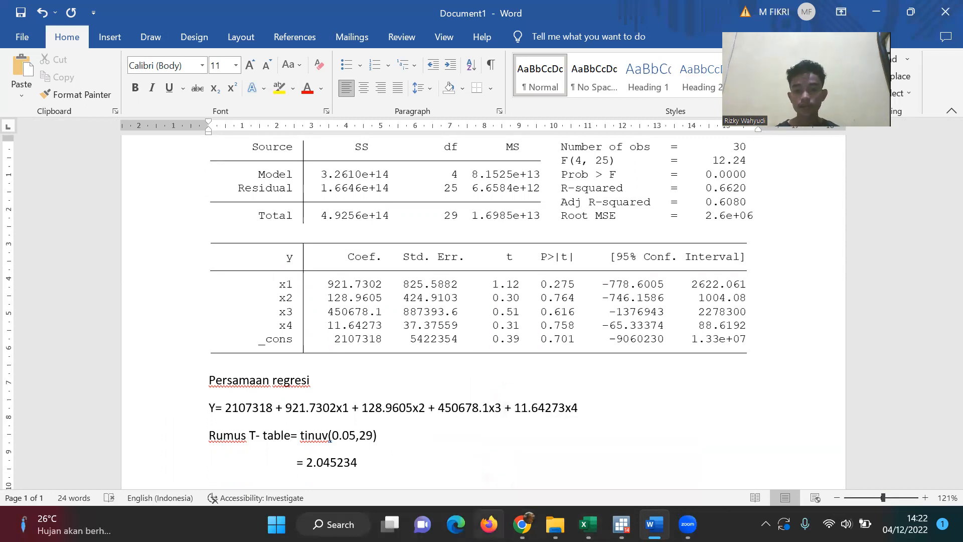
click(621, 524)
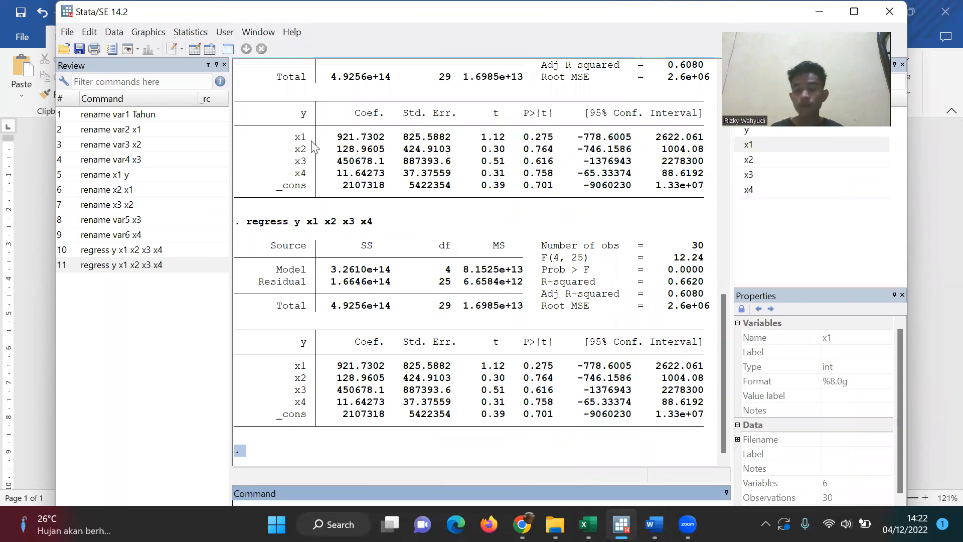
click(185, 34)
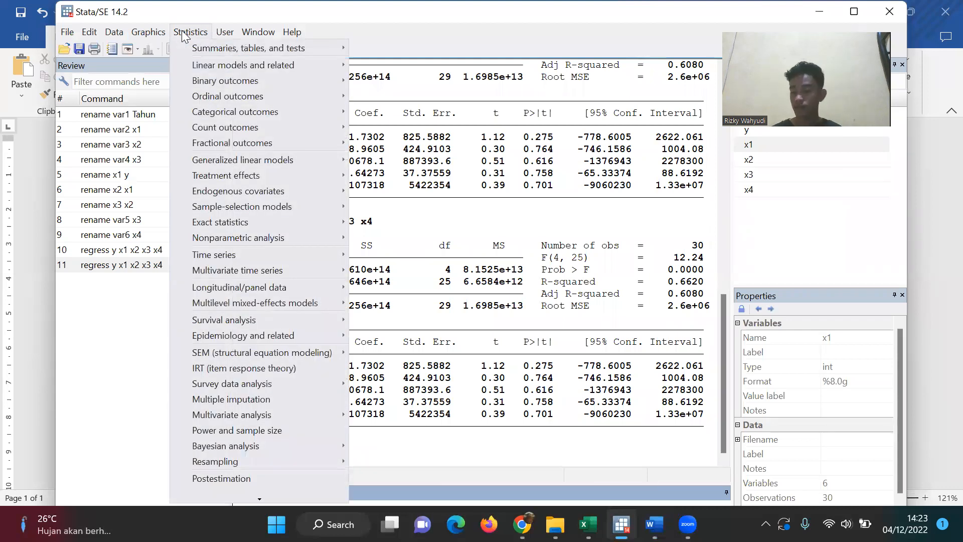
mouse_move(321, 69)
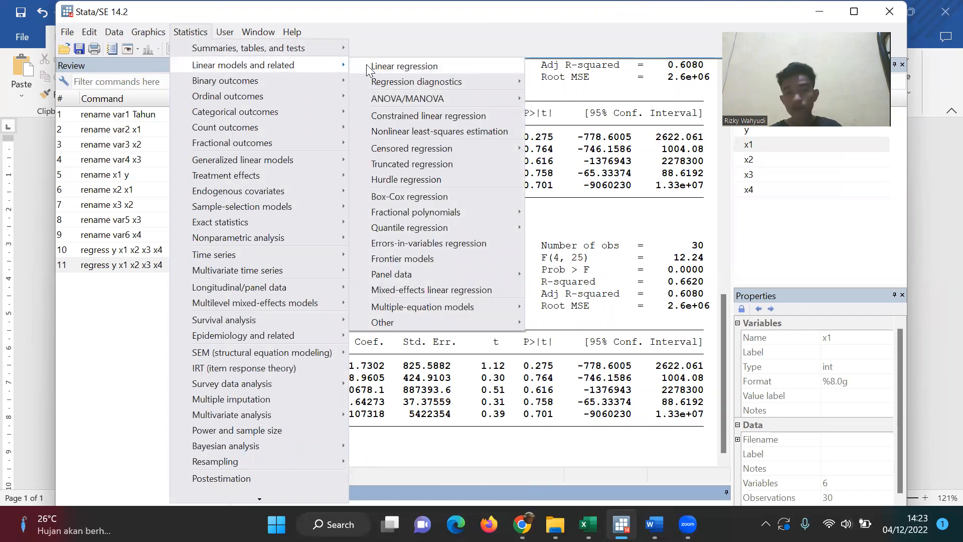
mouse_move(382, 89)
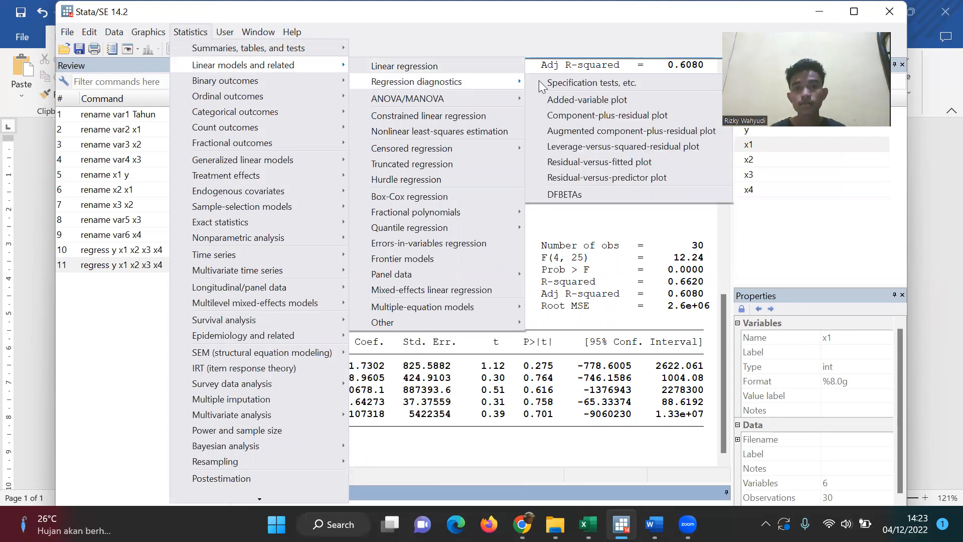
click(555, 84)
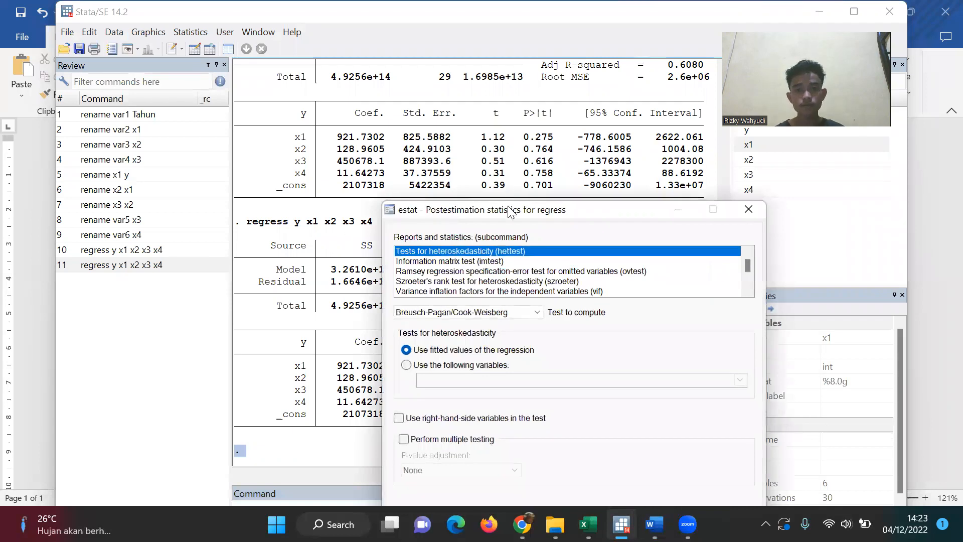
drag(510, 210, 483, 151)
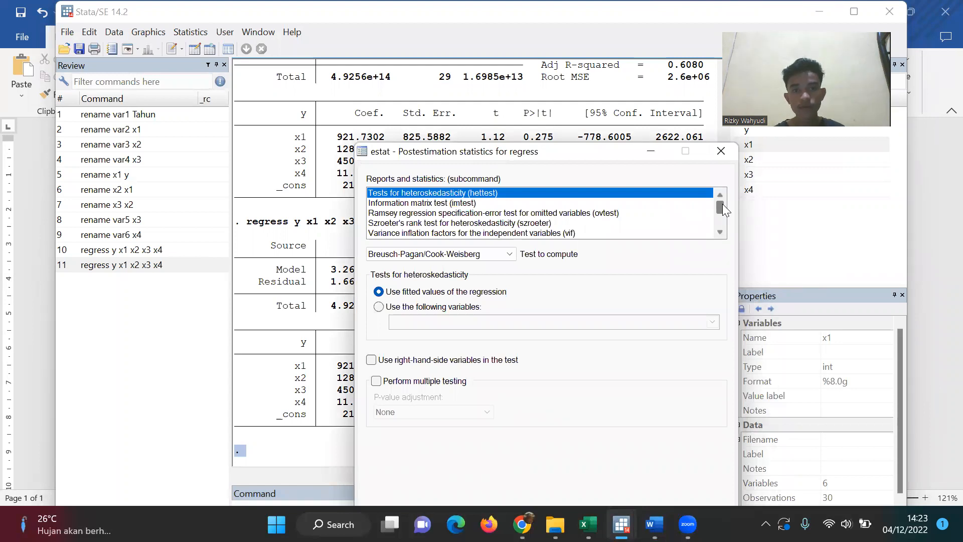
mouse_move(721, 206)
mouse_down()
mouse_move(723, 221)
mouse_move(723, 202)
mouse_up()
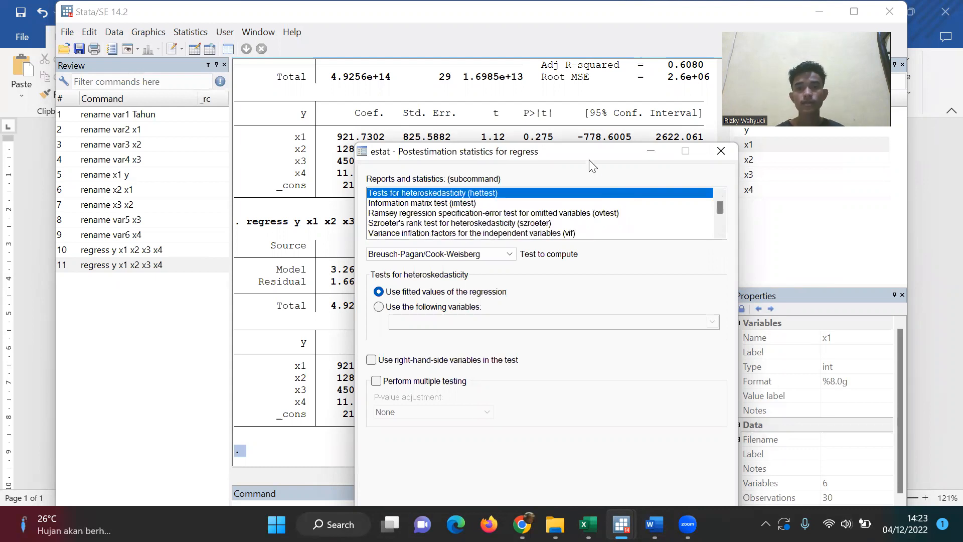
drag(590, 159, 575, 108)
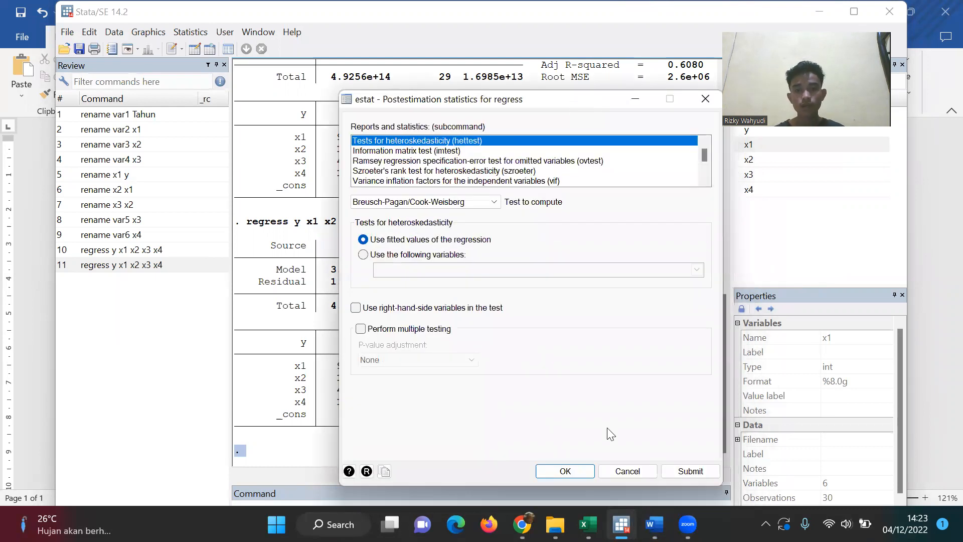
click(564, 471)
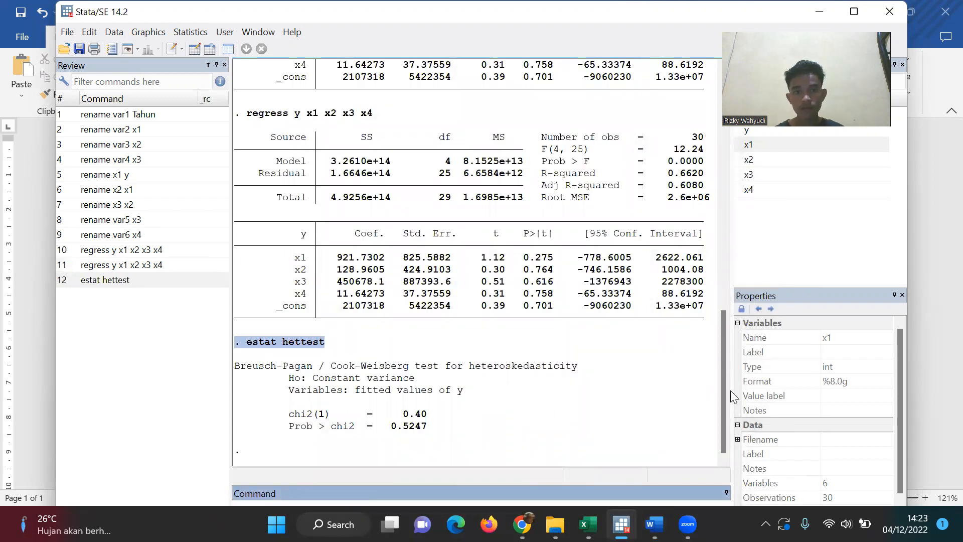
click(452, 416)
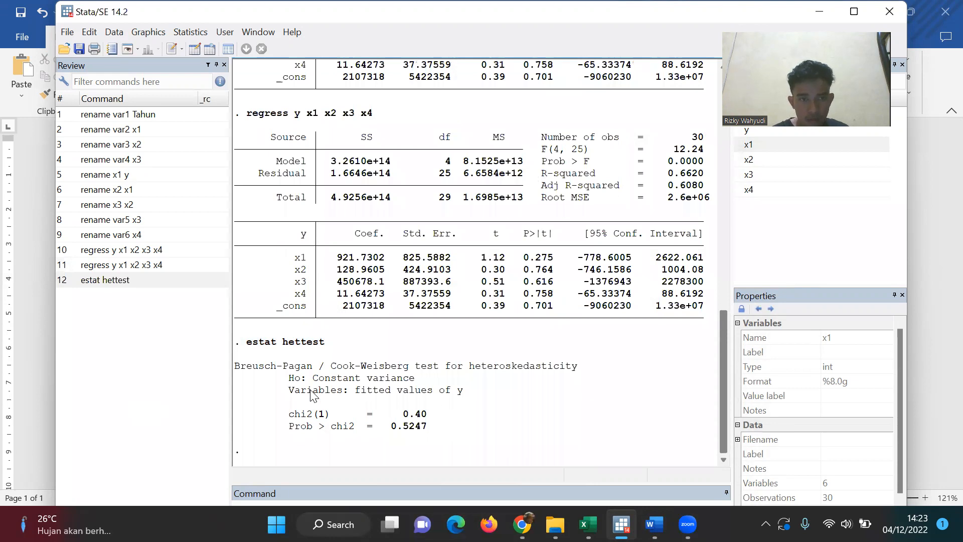
Repeat the heteroskedasticity test (hettest) from the regression specification tests with the same Breusch-Pagan/Cook-Weisberg settings.
click(190, 32)
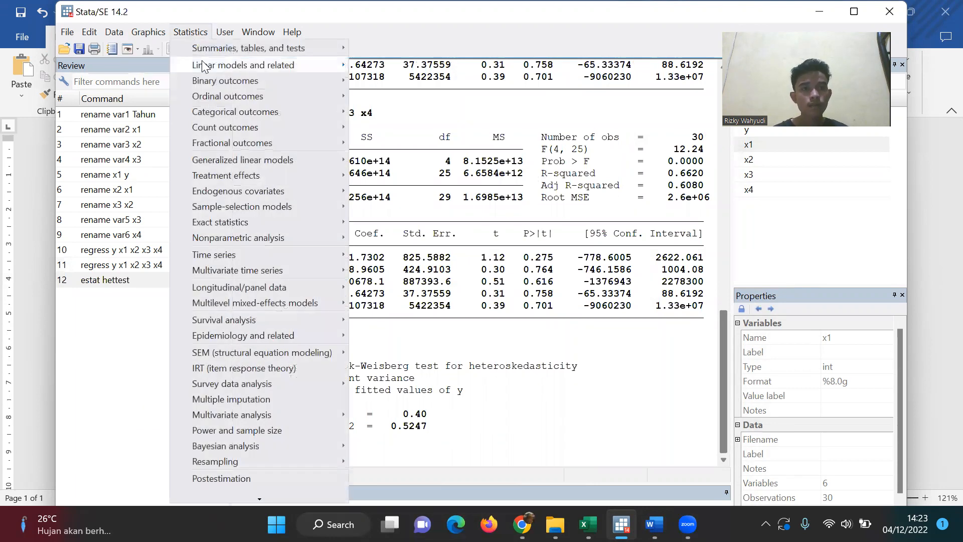
mouse_move(211, 65)
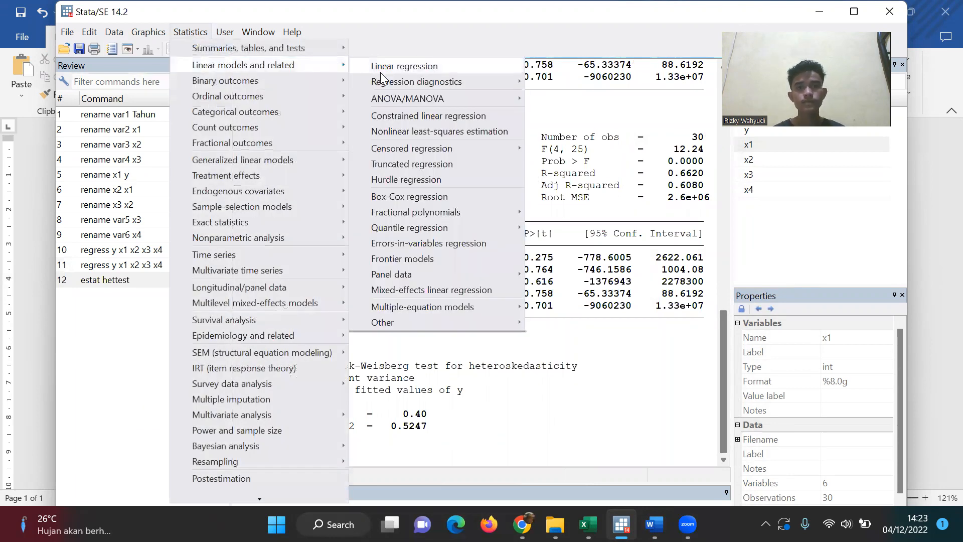
mouse_move(394, 83)
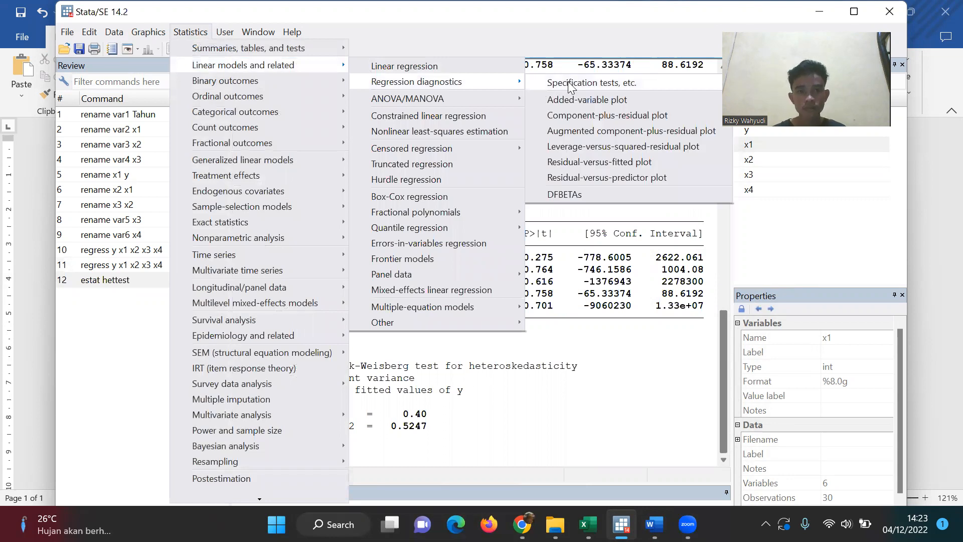
click(571, 87)
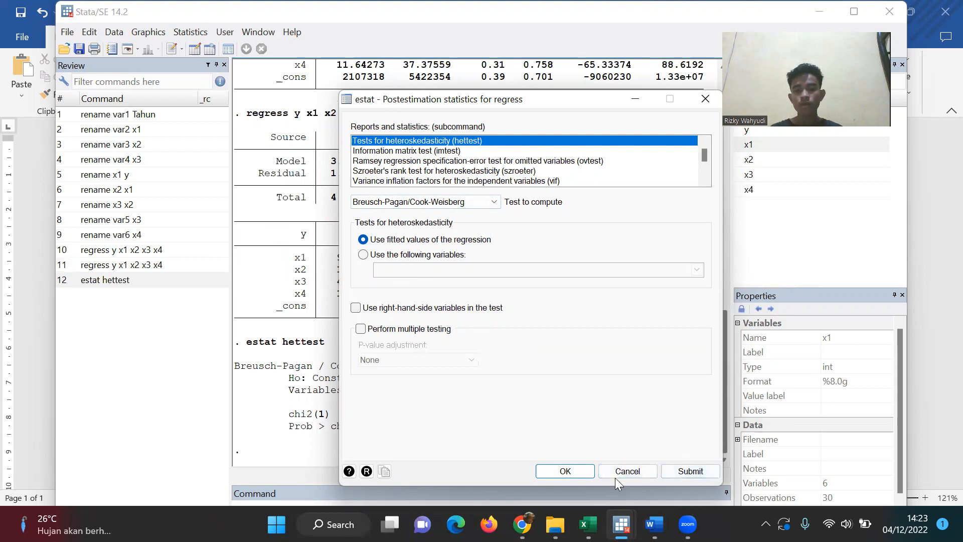
click(576, 473)
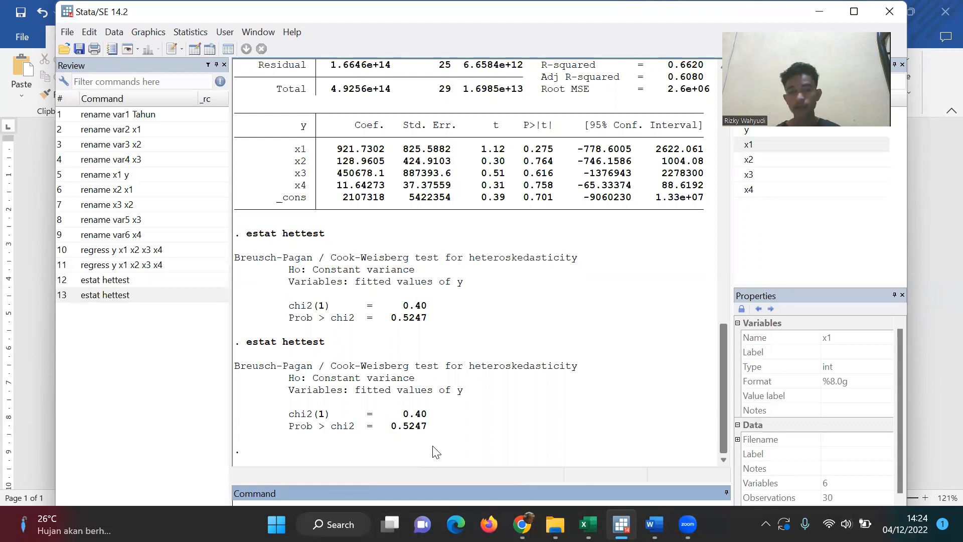
Review the regression output and examine the chi2 and Prob > chi2 values of the heteroskedasticity tests.
right_click(467, 333)
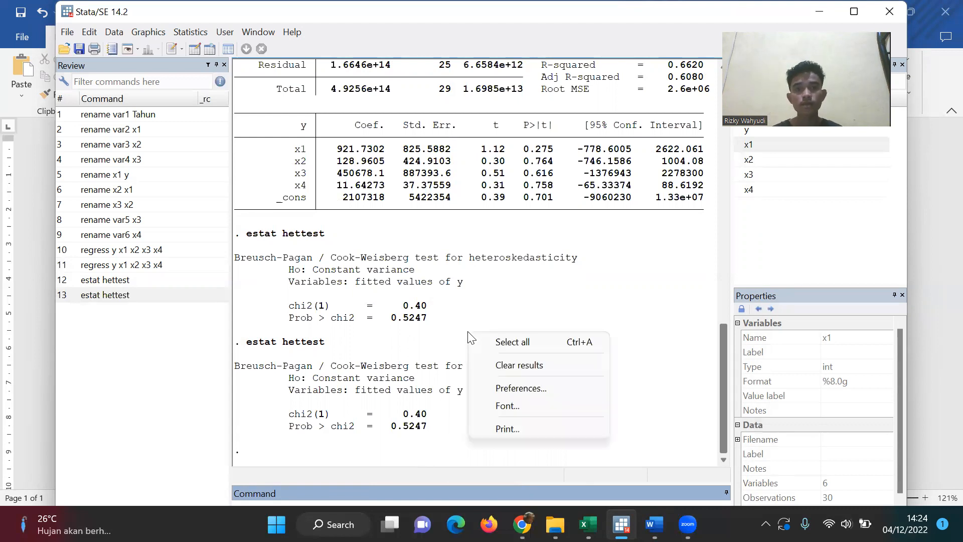
click(596, 298)
scroll(597, 297, up, 1)
scroll(596, 297, up, 5)
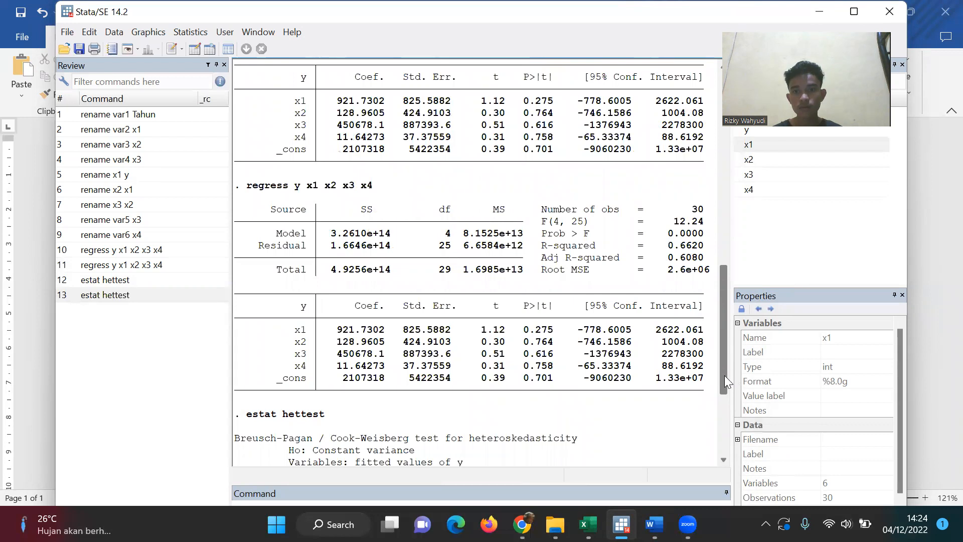
drag(725, 376, 726, 454)
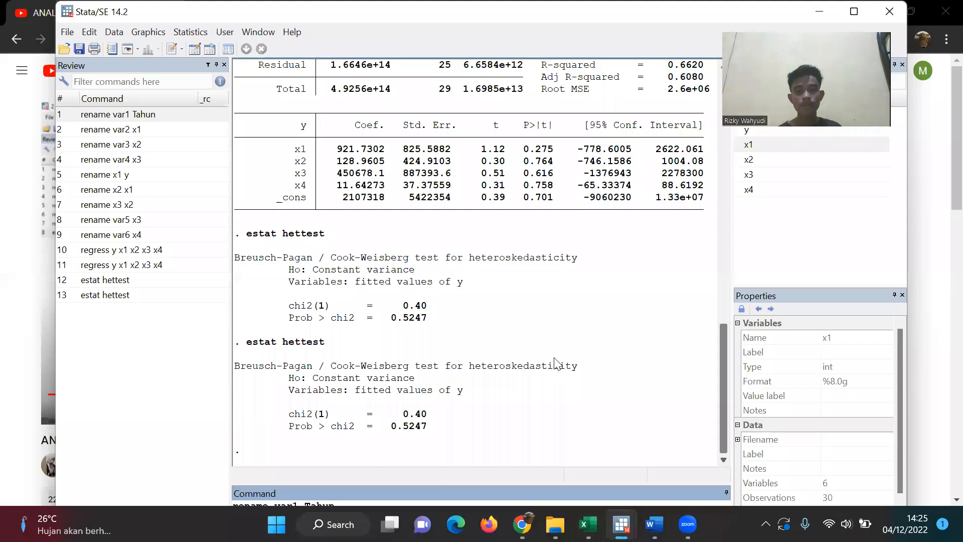
drag(244, 268, 483, 430)
click(439, 431)
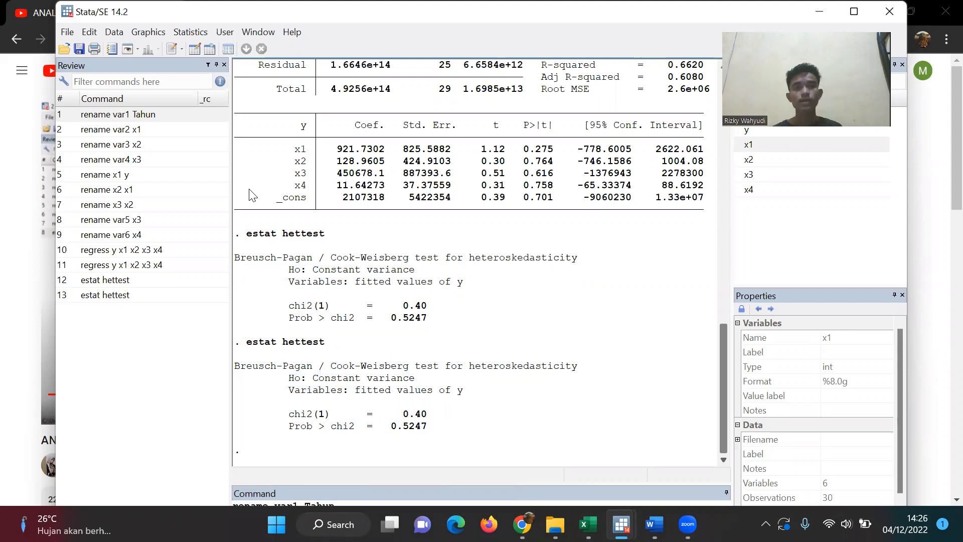
Compute the variance inflation factors (vif) for the independent variables through the regression specification tests.
click(190, 33)
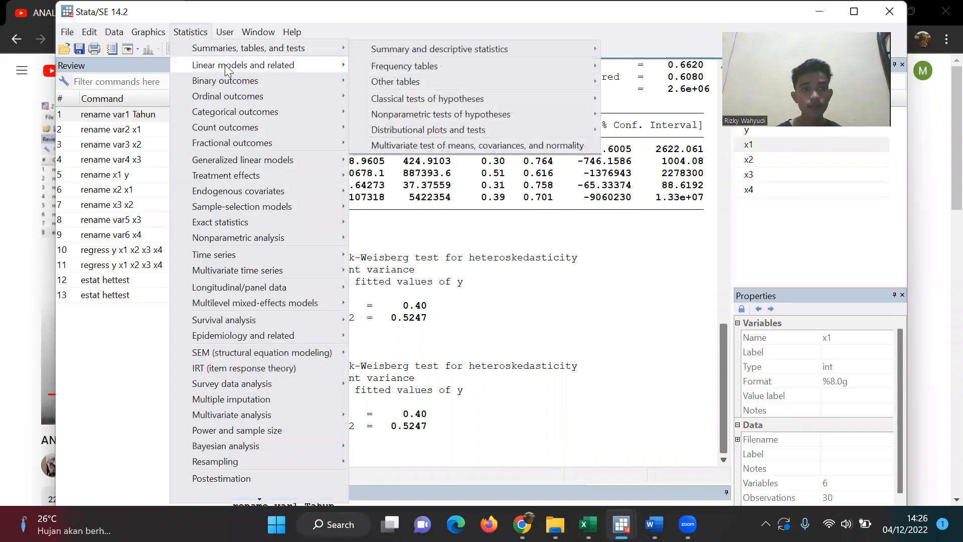
mouse_move(224, 68)
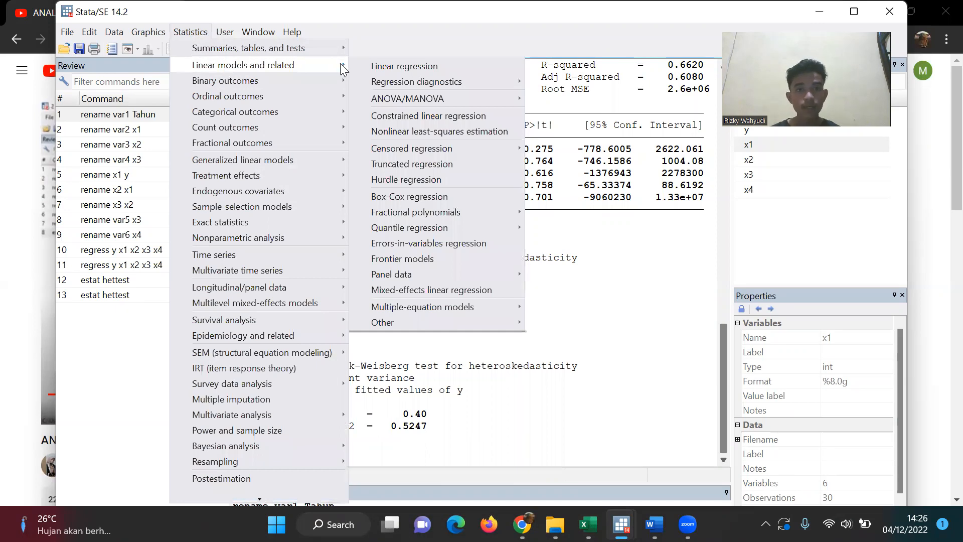
mouse_move(389, 84)
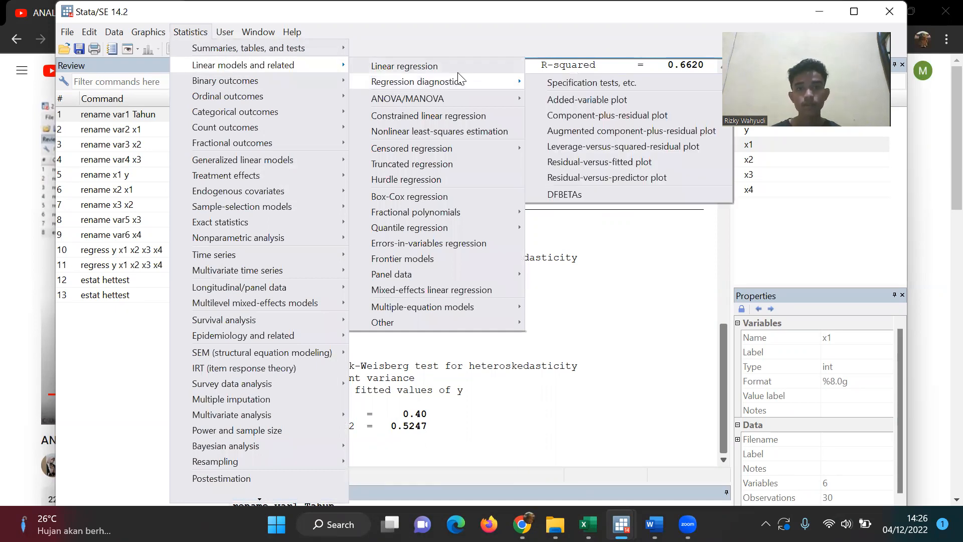
click(545, 85)
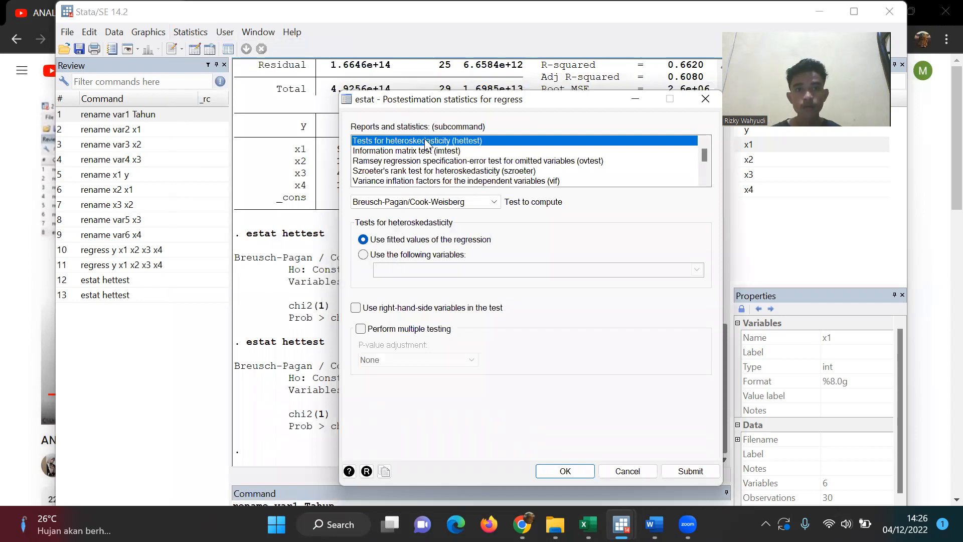
click(531, 182)
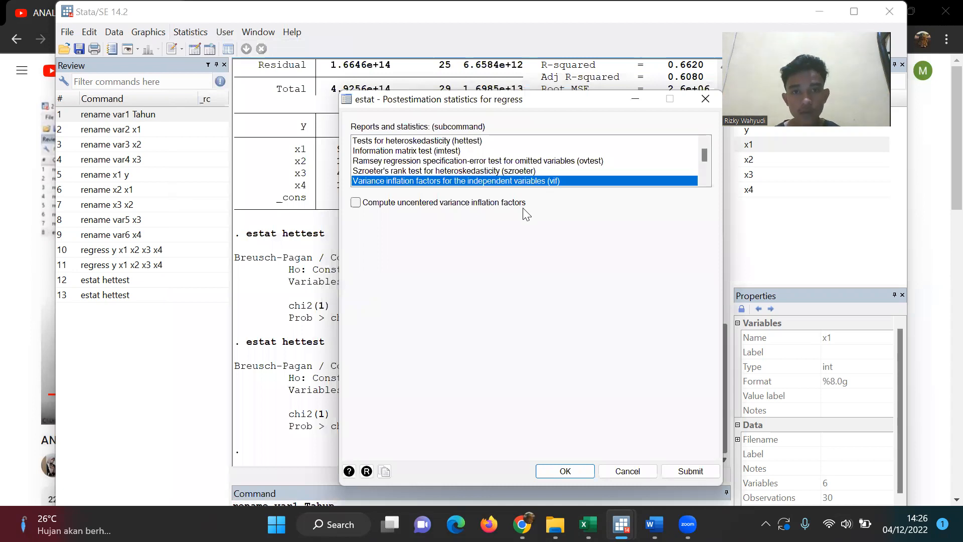
click(554, 472)
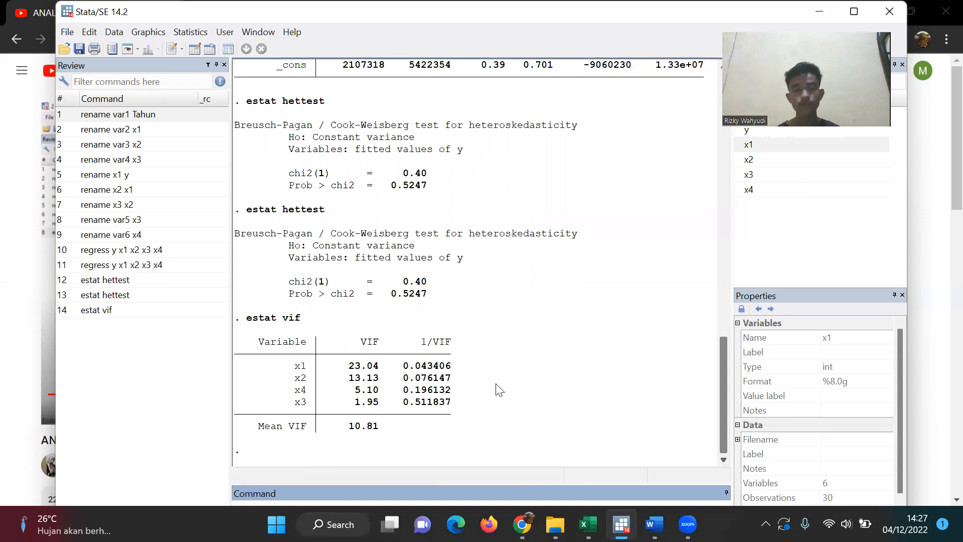
Set up a skewness and kurtosis normality test (sktest) from the distributional plots and tests for variables y, x1, x2, x3 and x4.
click(198, 34)
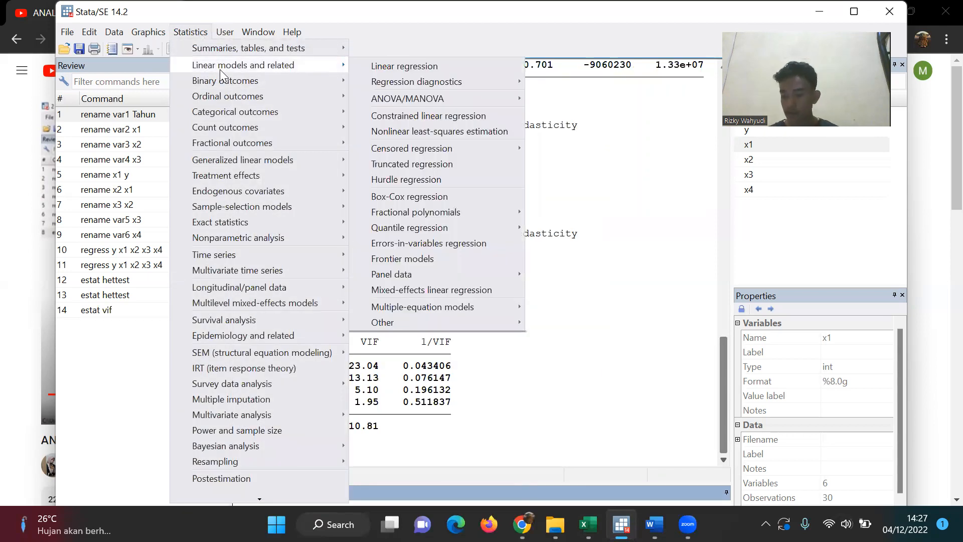
mouse_move(229, 48)
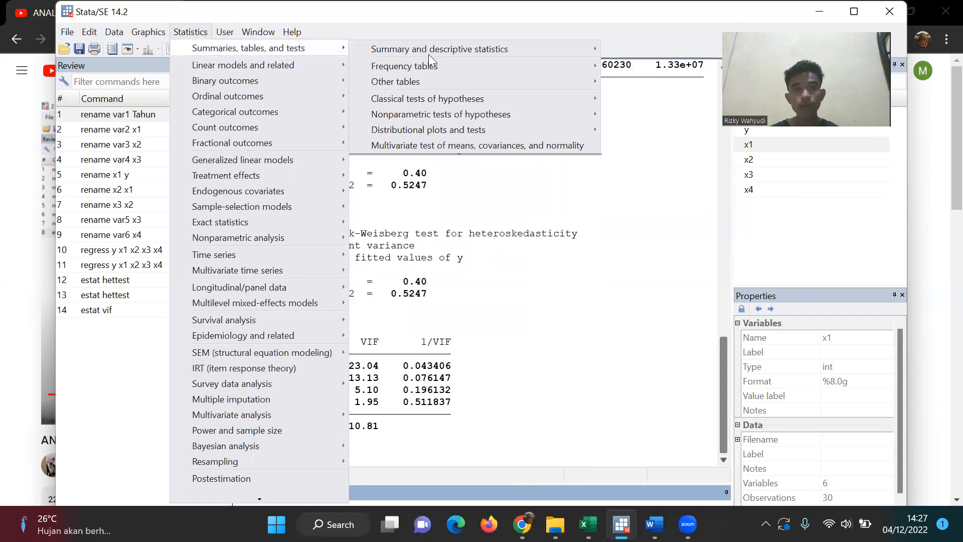
mouse_move(396, 128)
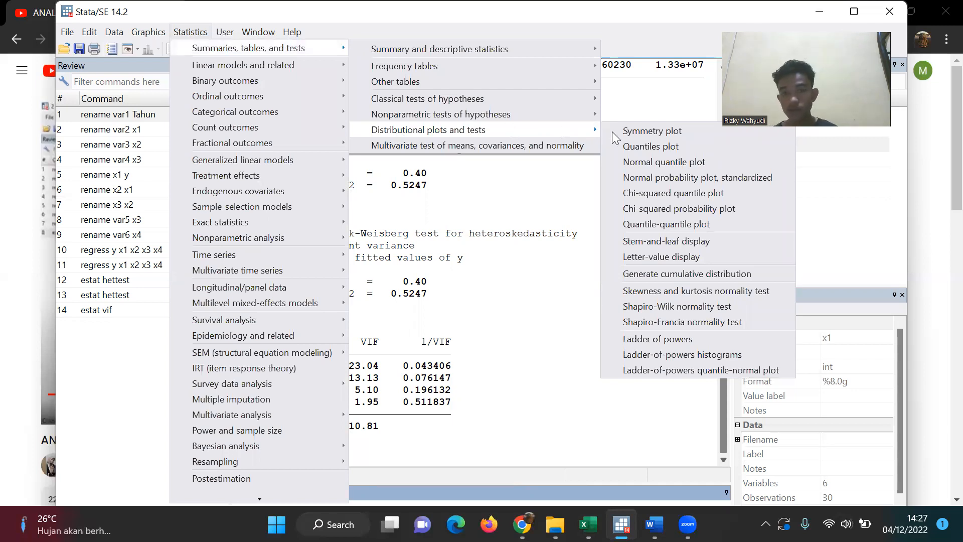
click(648, 294)
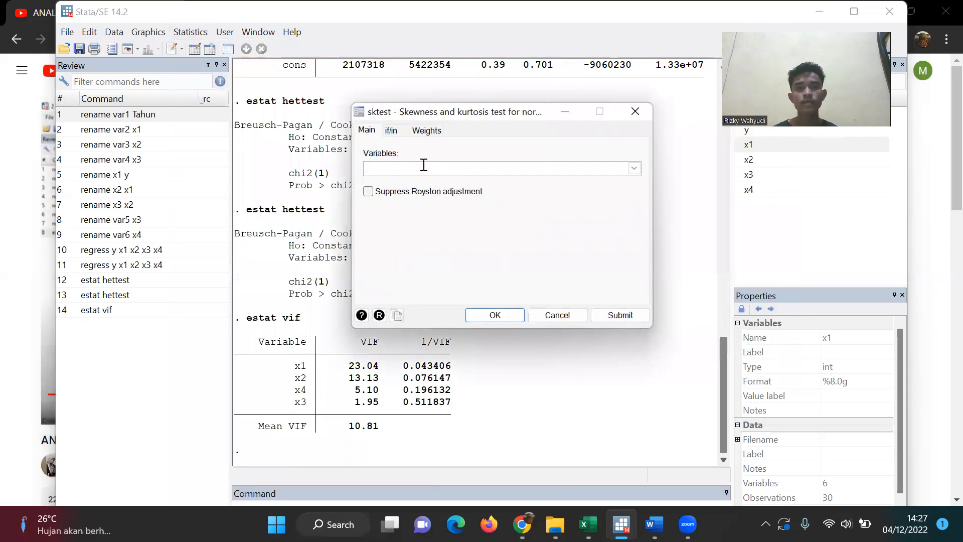
click(634, 169)
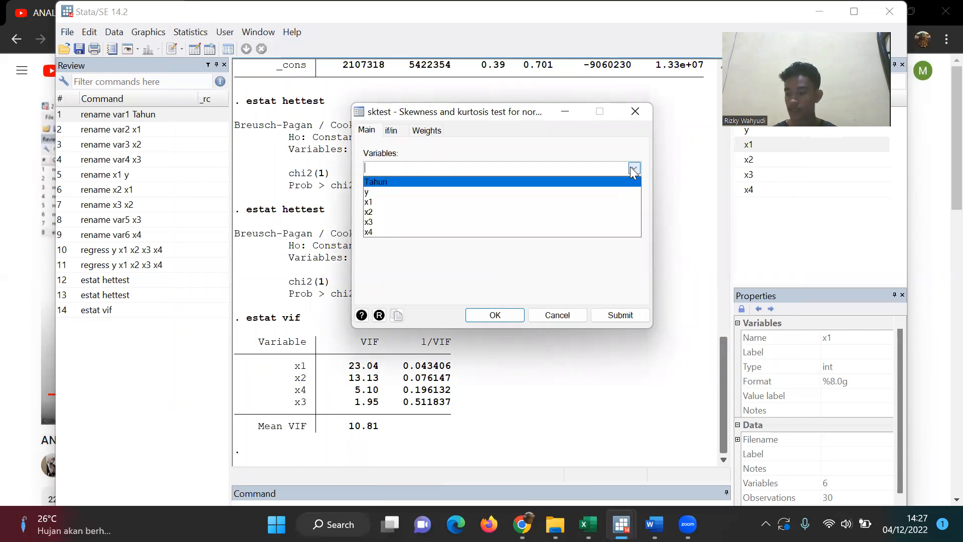
click(457, 191)
click(527, 203)
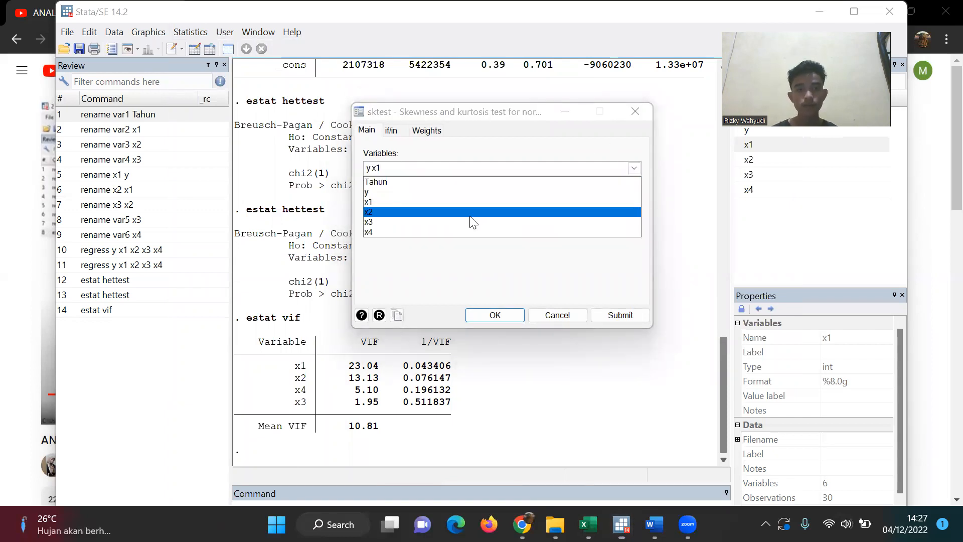
click(472, 213)
click(431, 223)
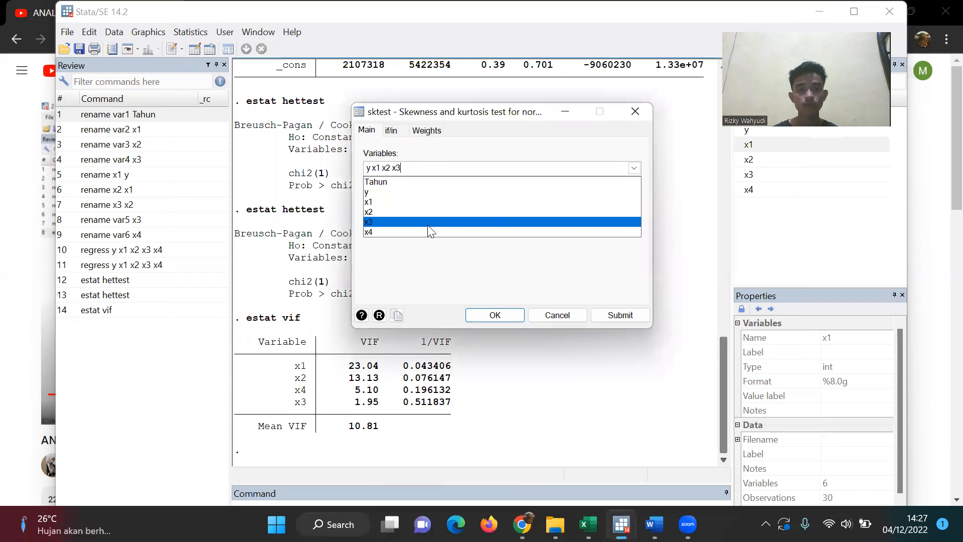
click(413, 233)
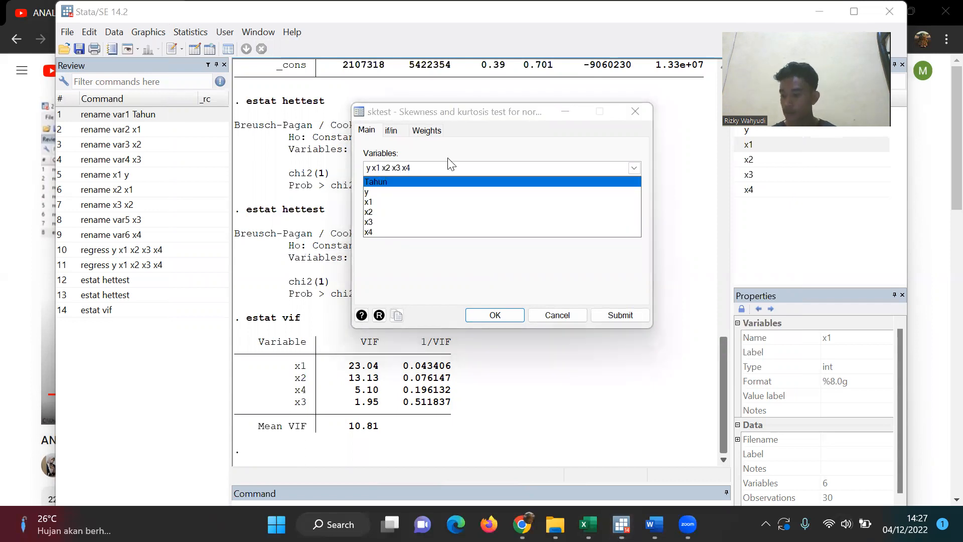
Check the weights and observation restriction options of the skewness and kurtosis normality test and run it without restrictions.
click(399, 134)
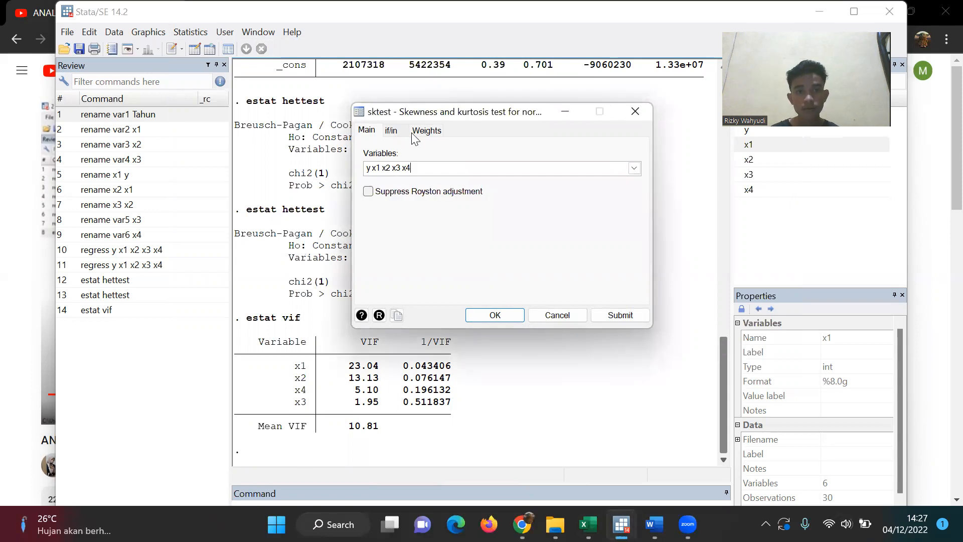
click(427, 134)
click(398, 132)
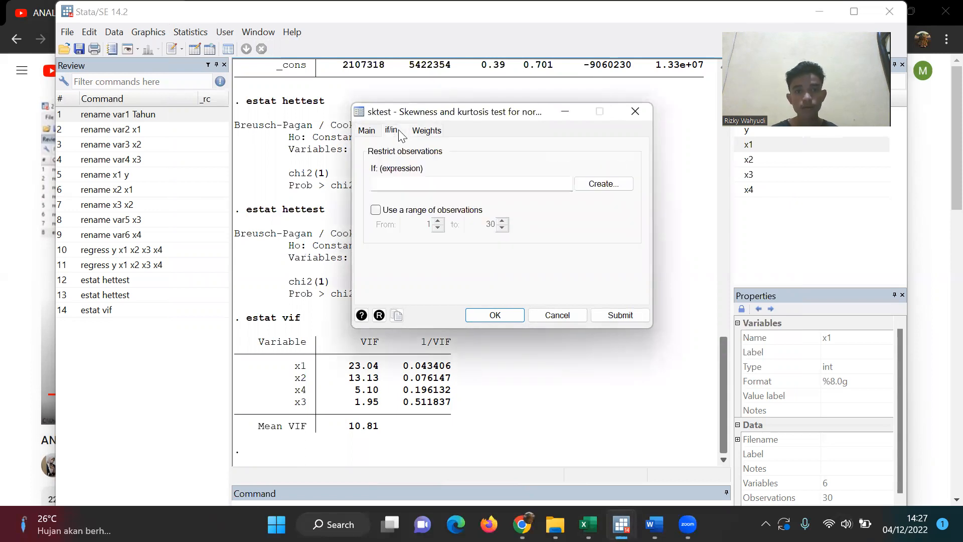
click(367, 132)
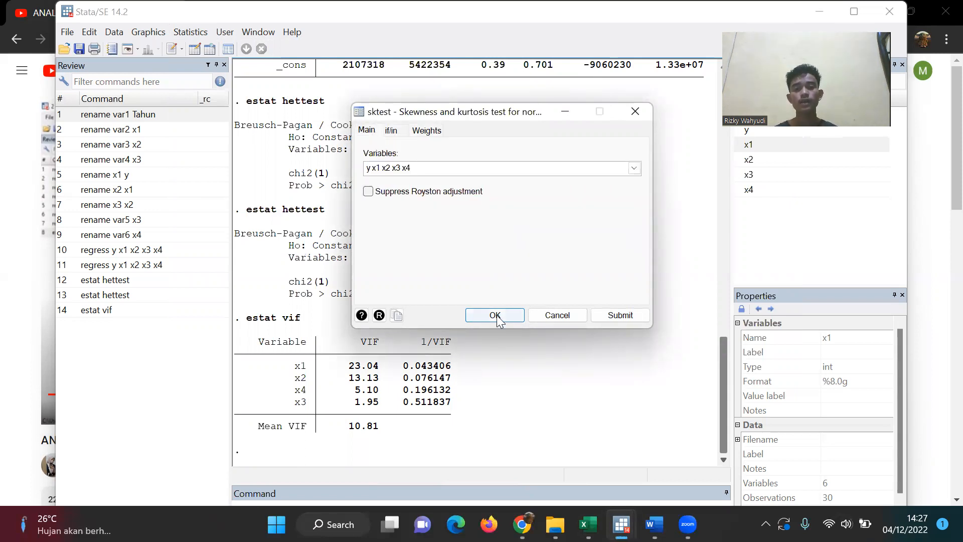
click(496, 316)
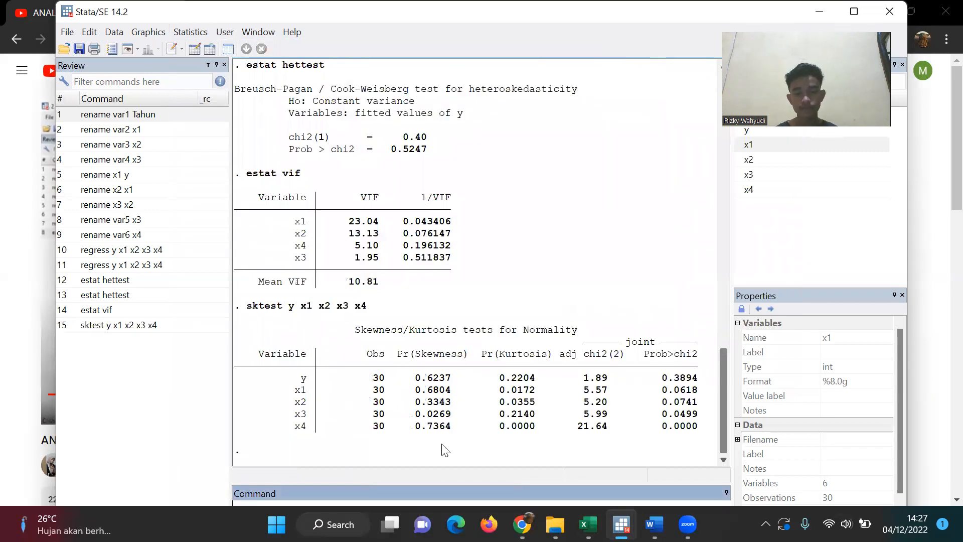